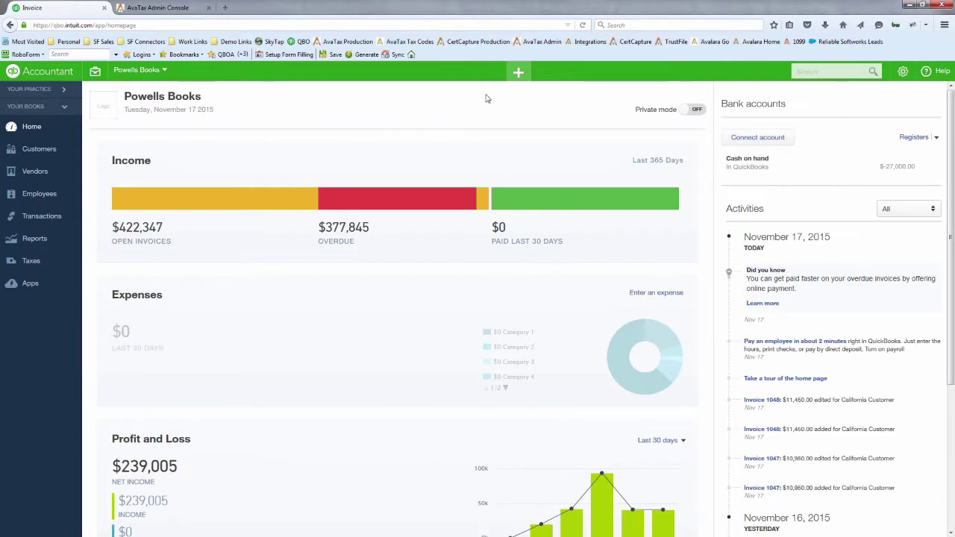
Step: Create a new invoice for California Customer
left_click(517, 73)
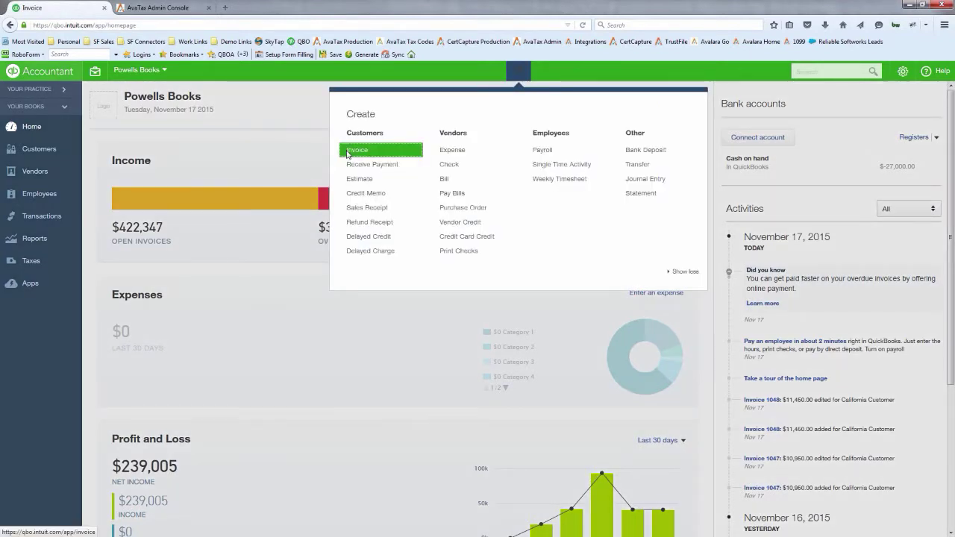
left_click(347, 152)
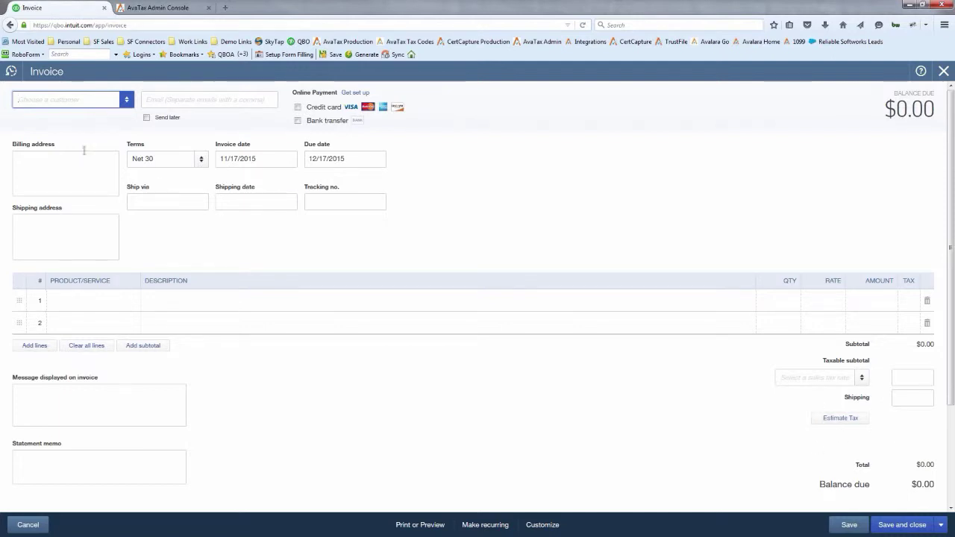
type("California Customer")
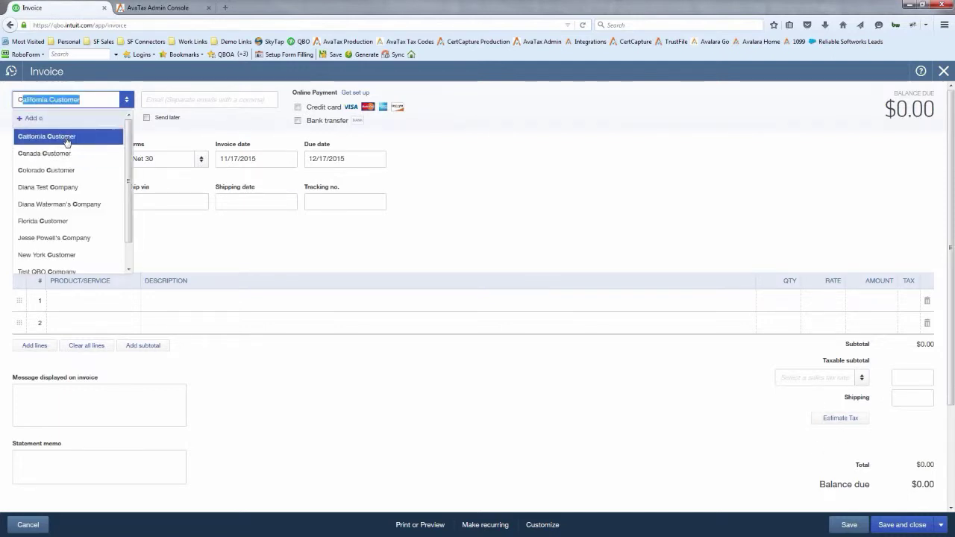
left_click(66, 136)
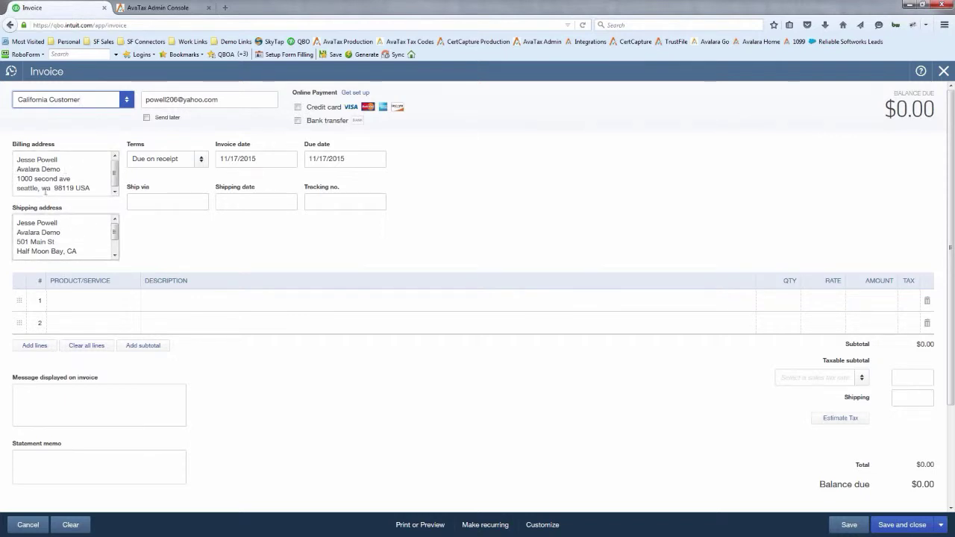
Step: Add the product Big Computer as the first line of the invoice
left_click(90, 300)
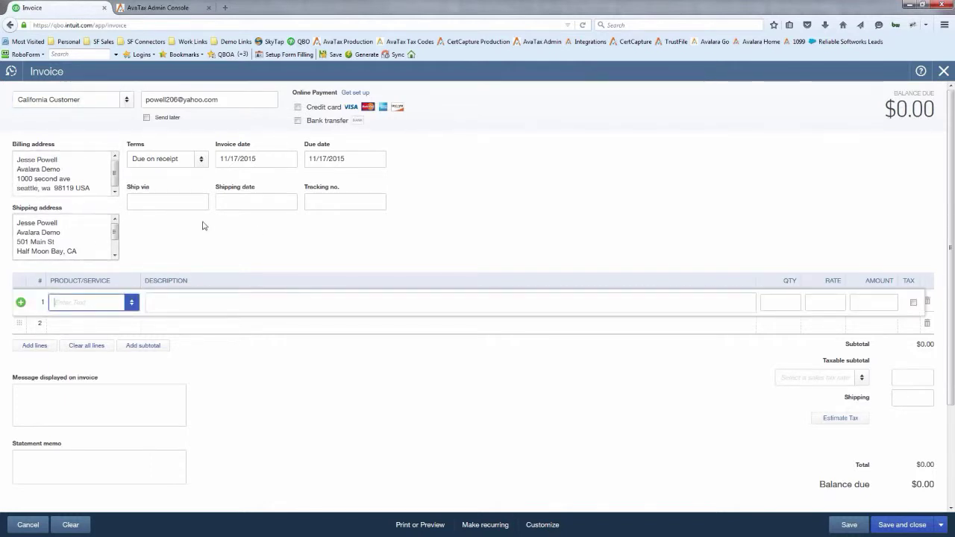
type("b")
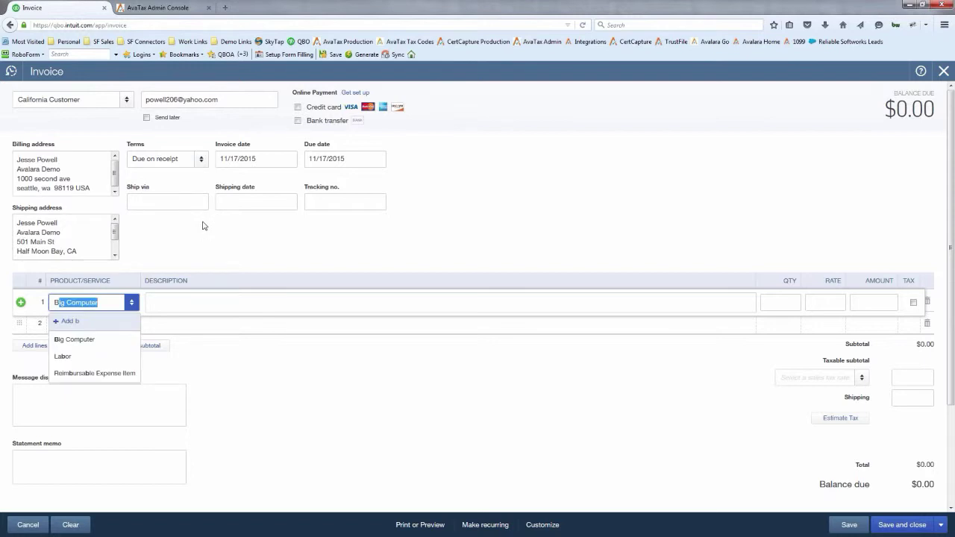
left_click(95, 332)
left_click(94, 327)
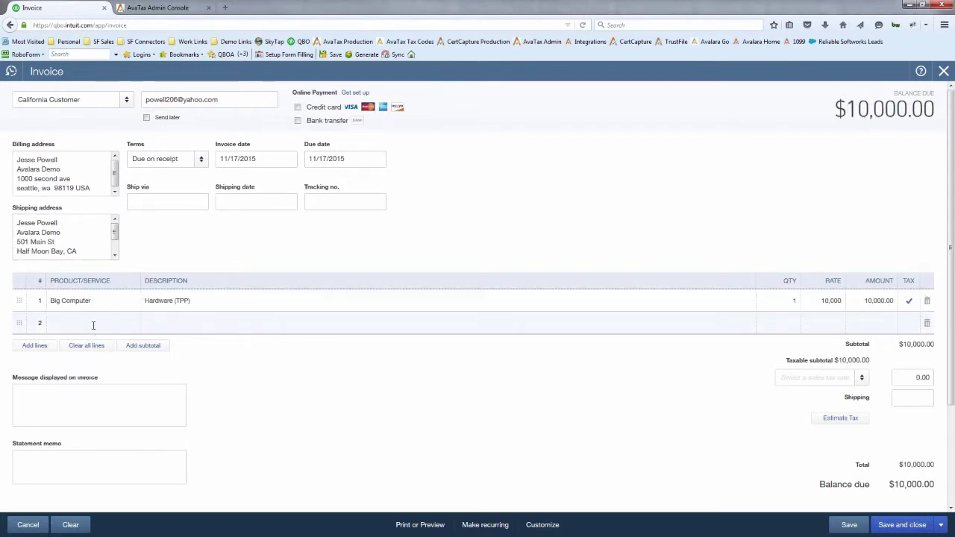
Step: Add SaaS as the second invoice line and Software MC as the third
left_click(94, 325)
type("s")
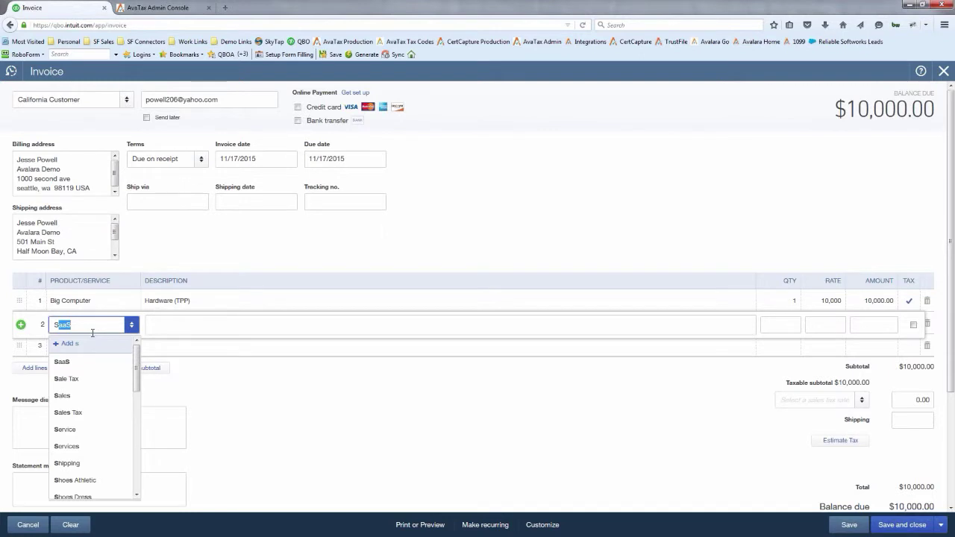
left_click(82, 361)
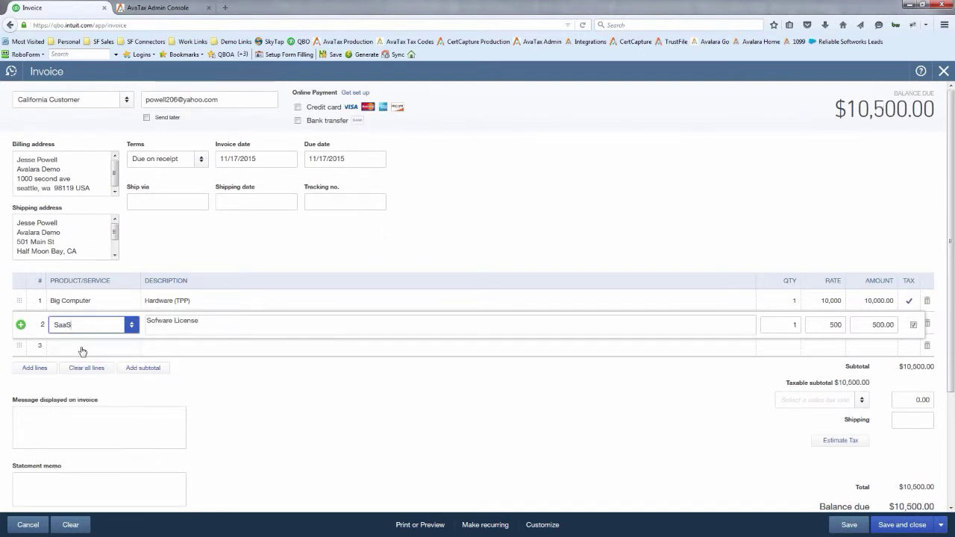
left_click(81, 346)
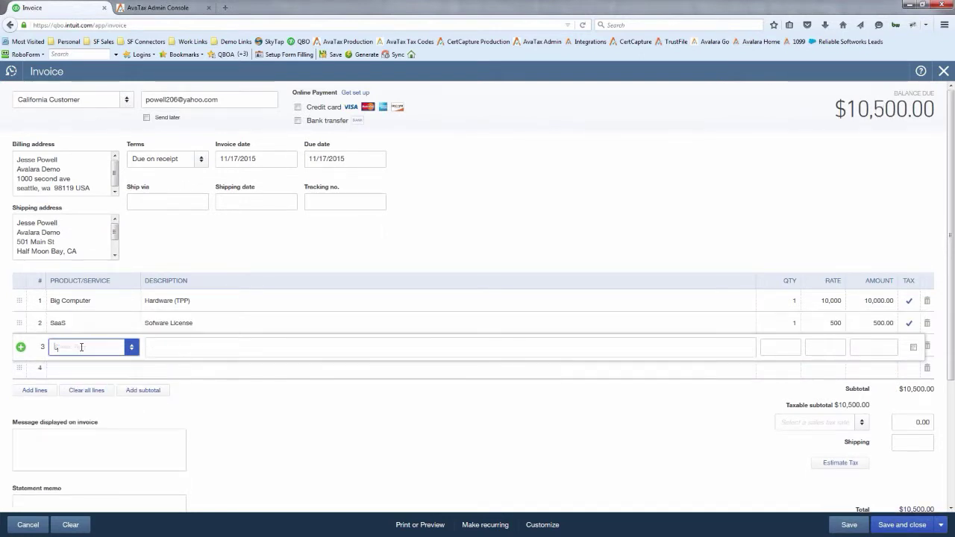
type("sof")
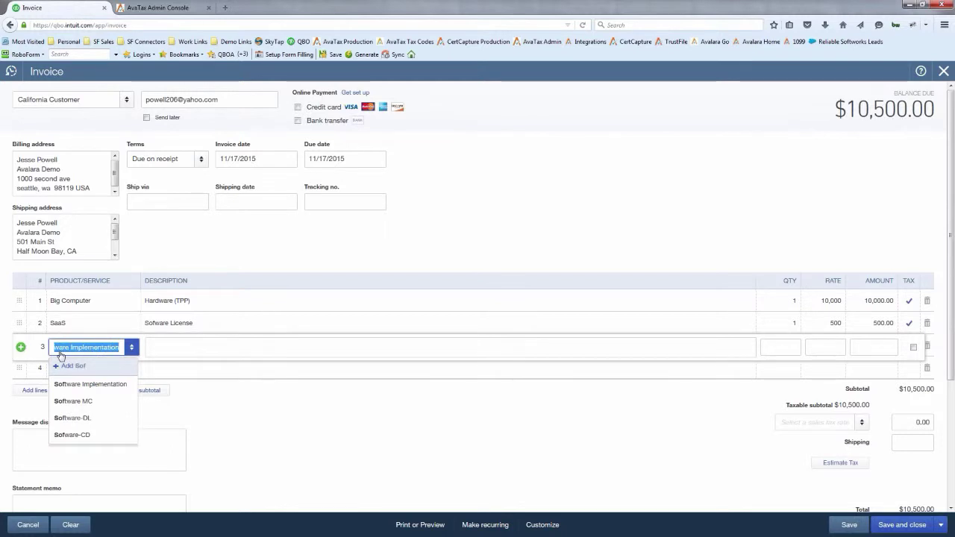
left_click(75, 402)
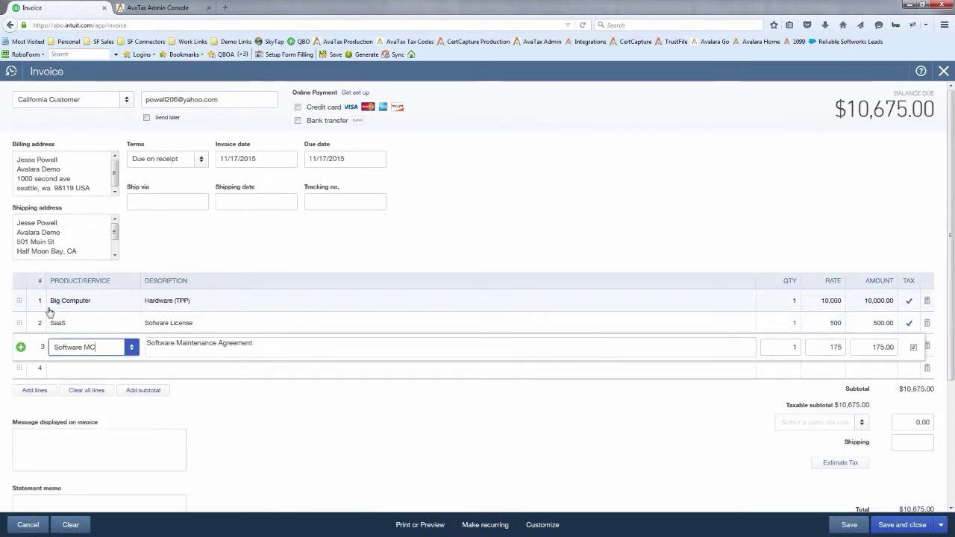
Step: Add Installation as the fourth invoice line and estimate the invoice's tax
left_click(104, 365)
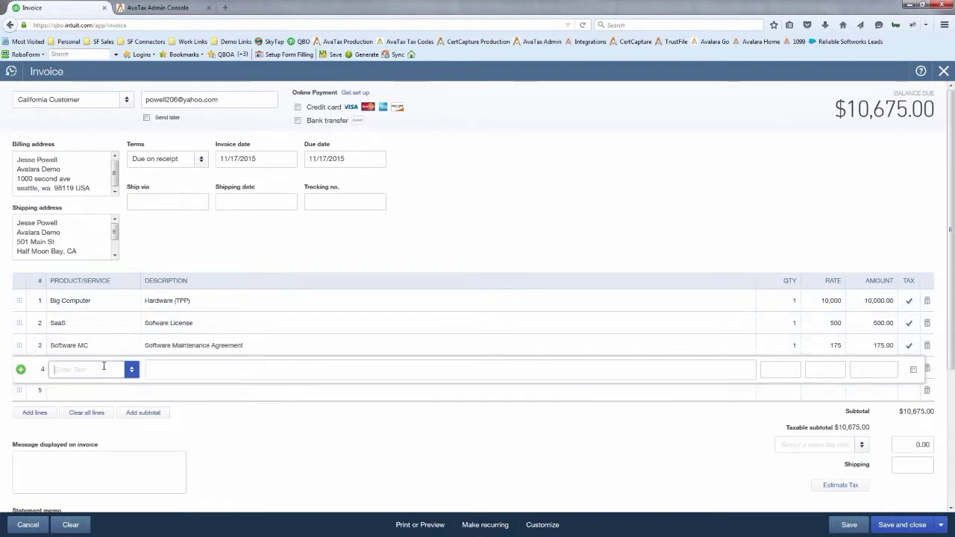
type("ins")
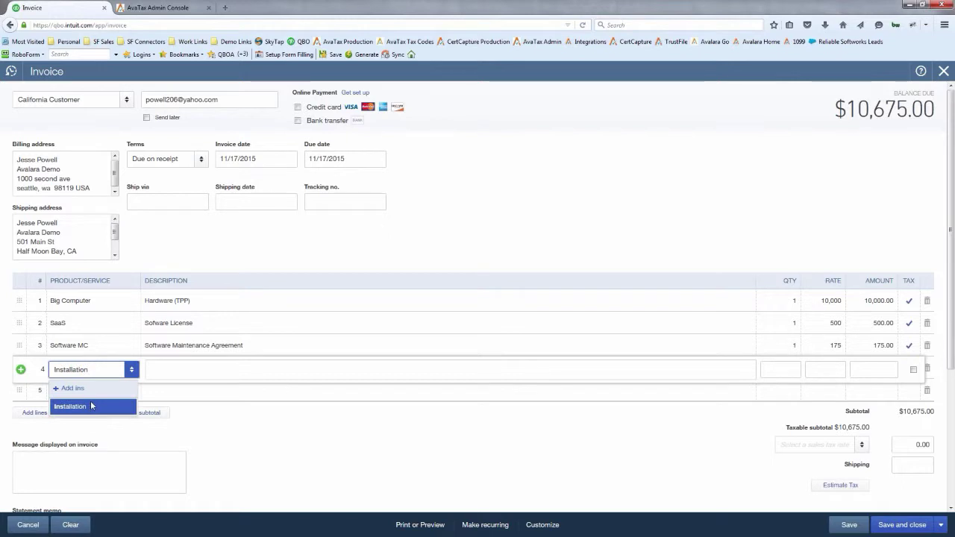
left_click(91, 406)
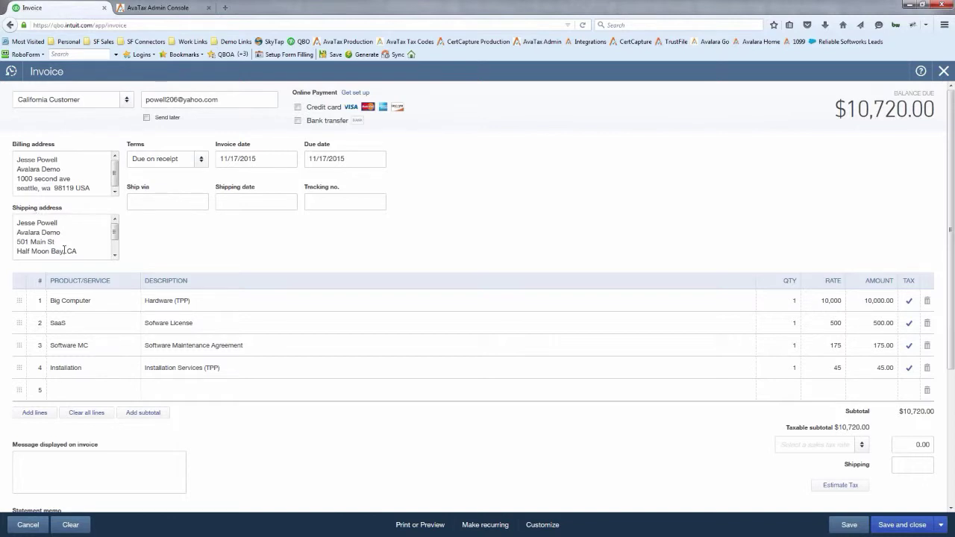
left_click(842, 485)
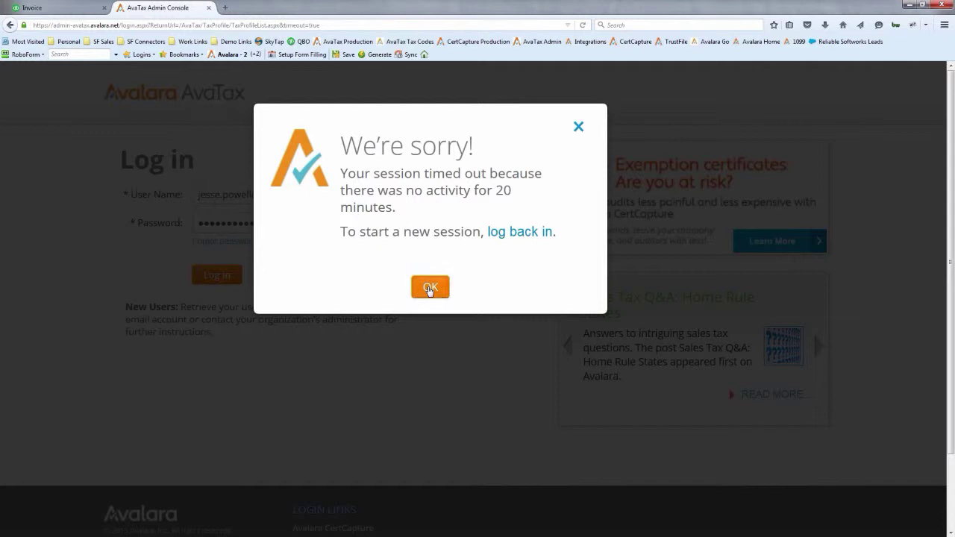
Step: Log back in to the AvaTax Admin Console with the prefilled credentials and open its home page
left_click(428, 285)
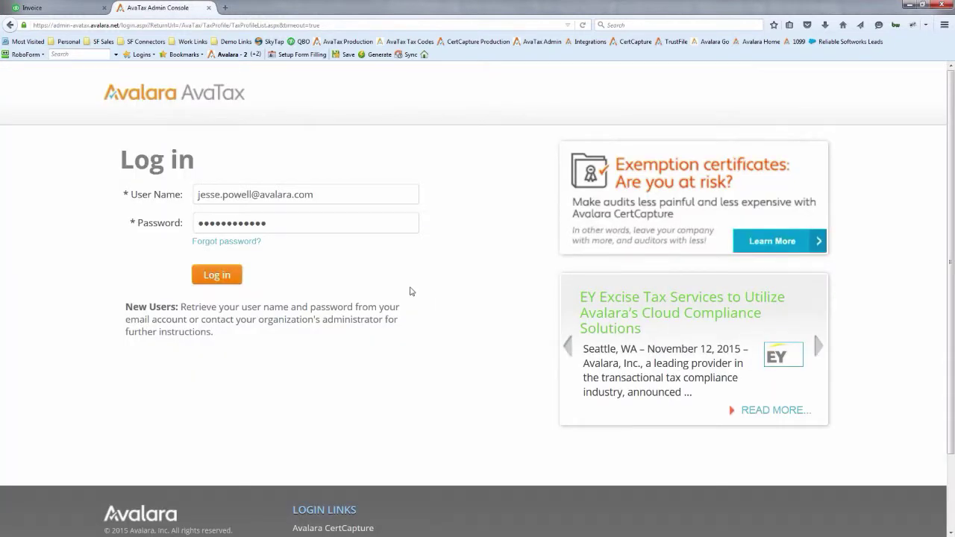
left_click(233, 279)
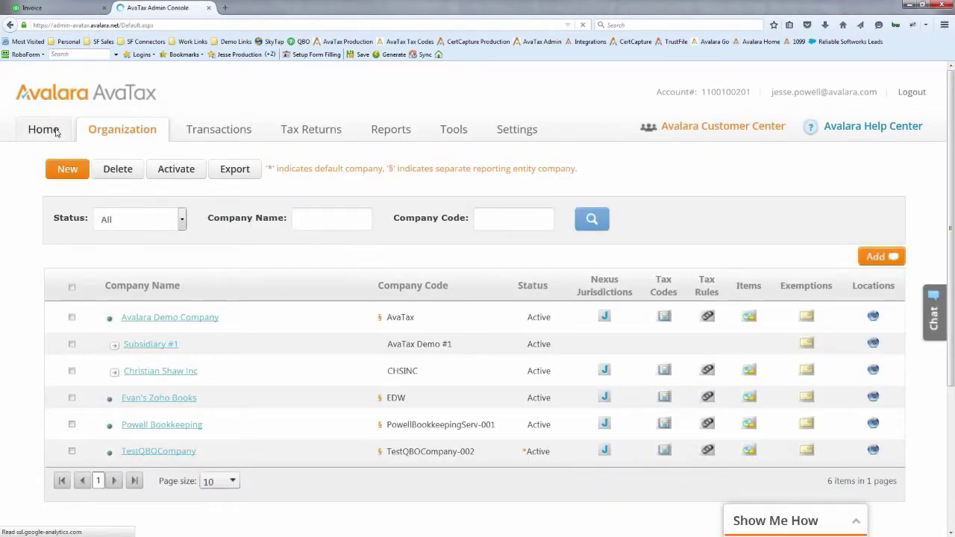
left_click(43, 129)
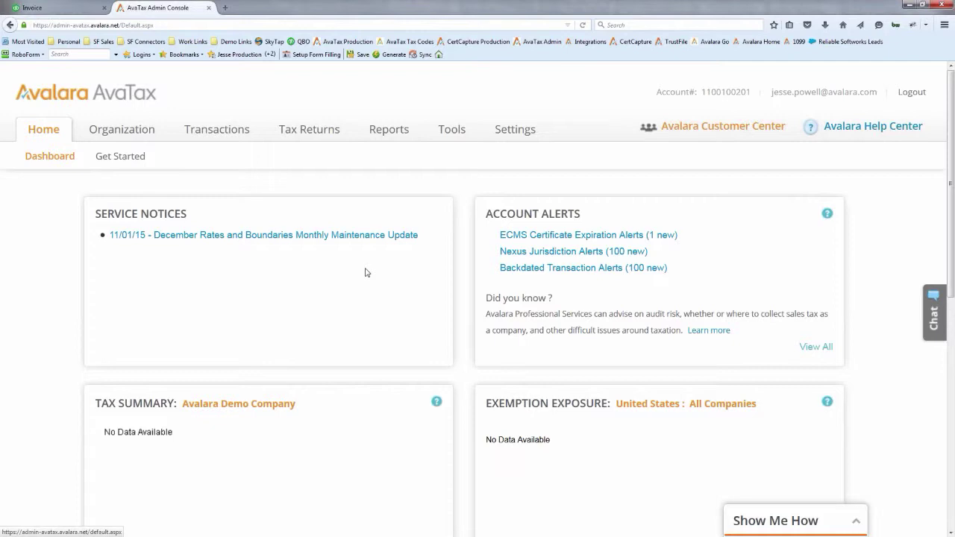
Step: Look over the dashboard sections, including the tax summary and help center, and open the transaction list
scroll(463, 361, "down", 1)
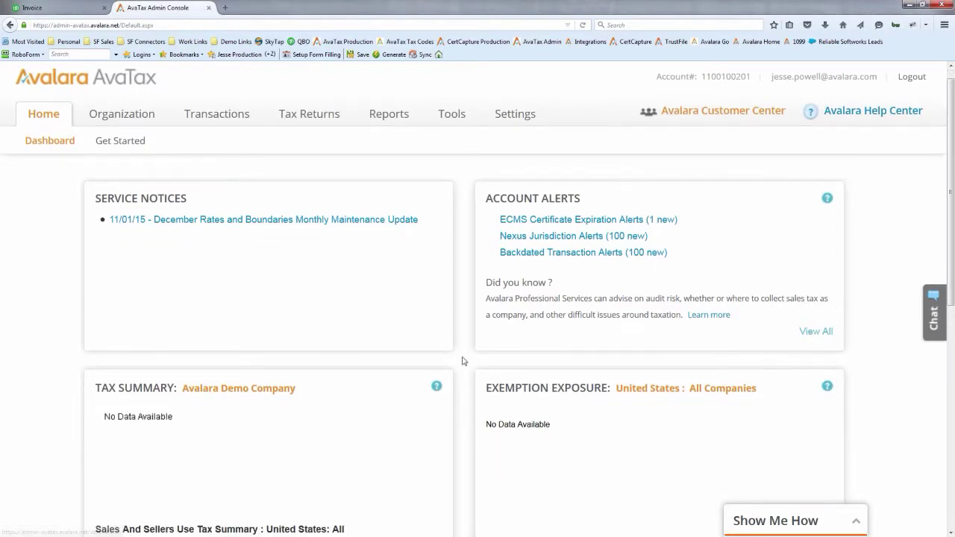
scroll(463, 361, "down", 5)
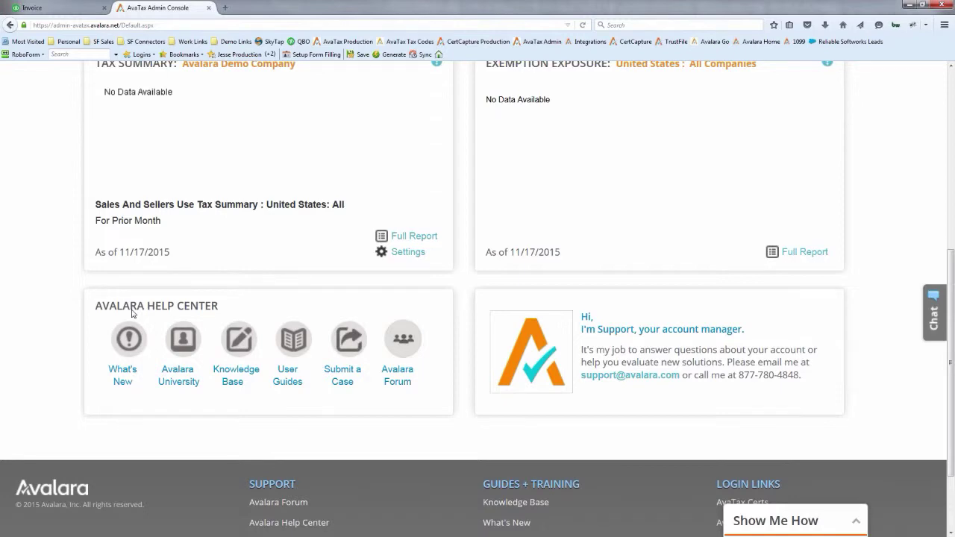
scroll(202, 139, "up", 3)
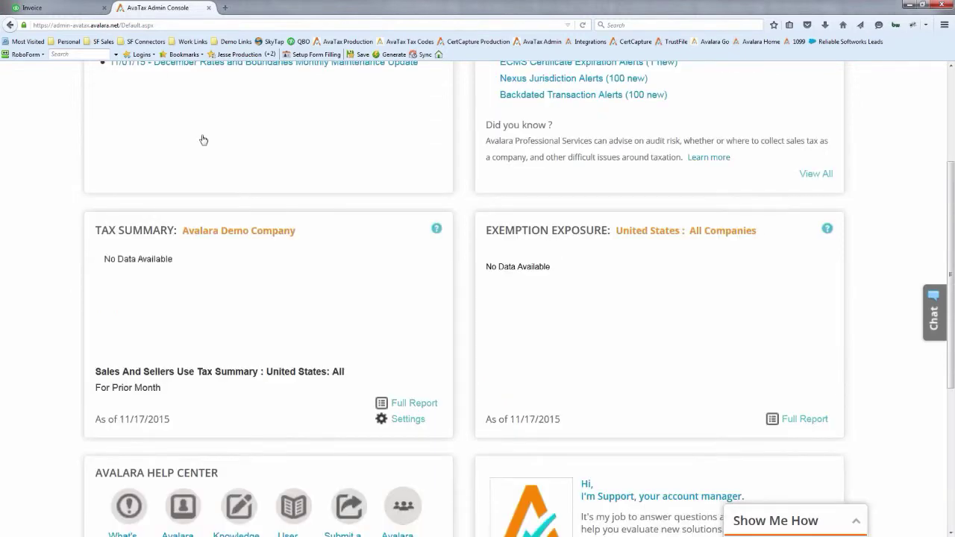
scroll(203, 139, "up", 3)
left_click(203, 138)
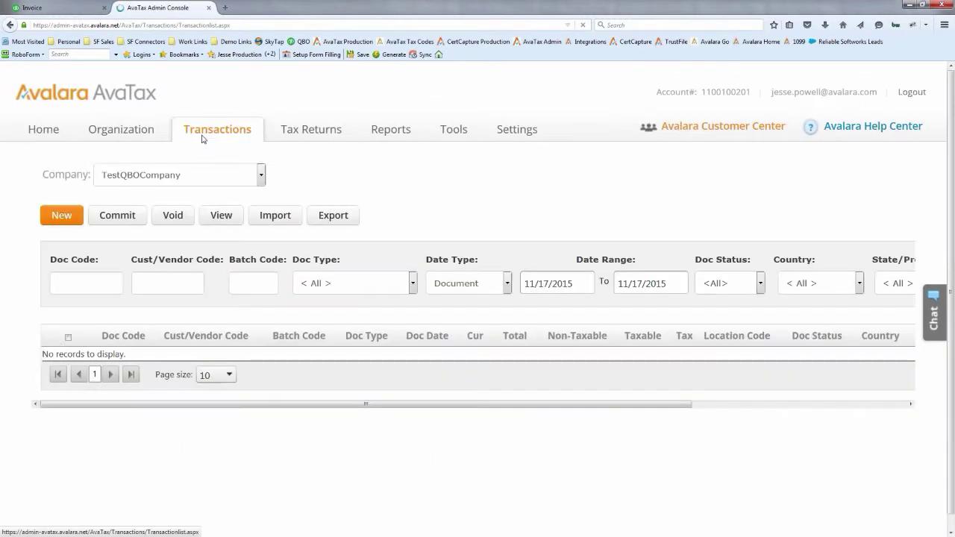
Step: Check the invoice page in QuickBooks Online, return to the AvaTax Admin Console and show the transactions of Powell Bookkeeping
left_click(64, 7)
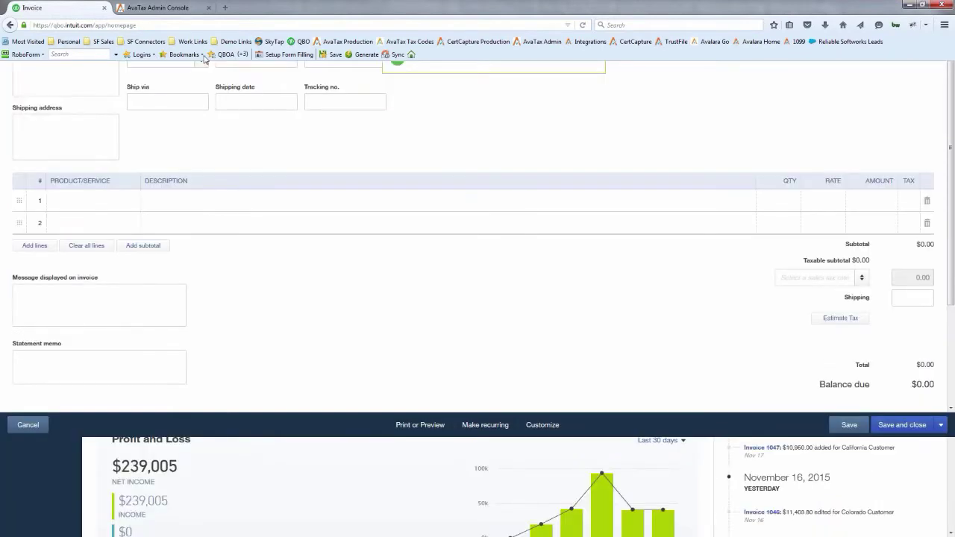
left_click(158, 7)
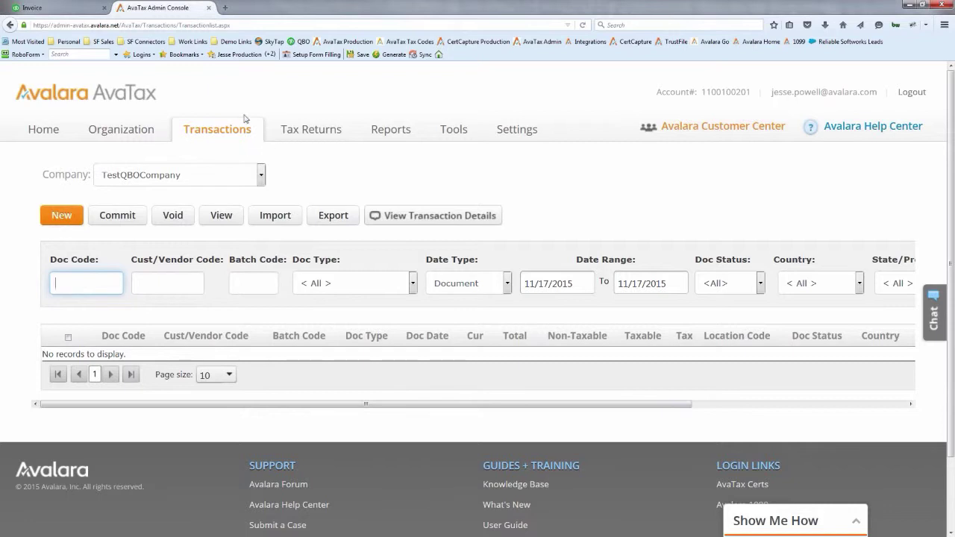
left_click(261, 179)
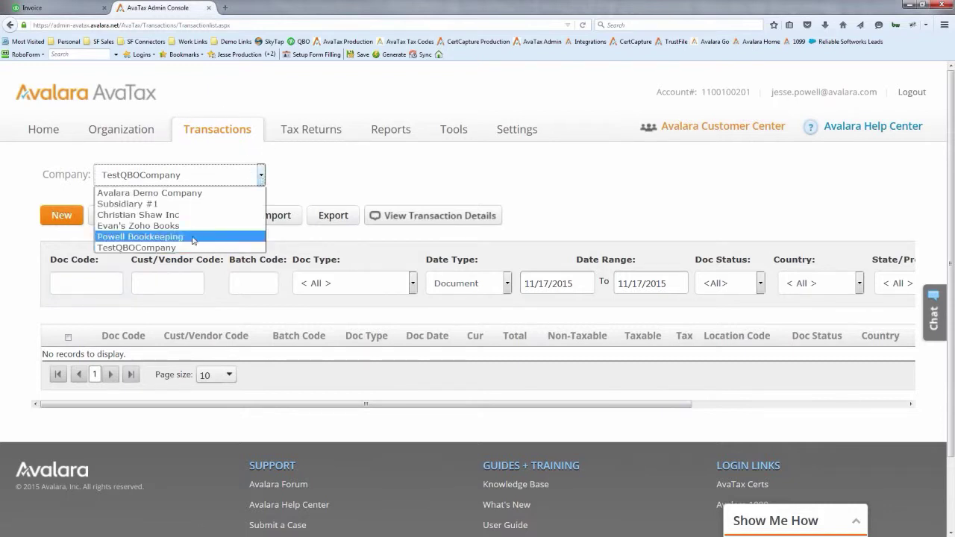
left_click(192, 236)
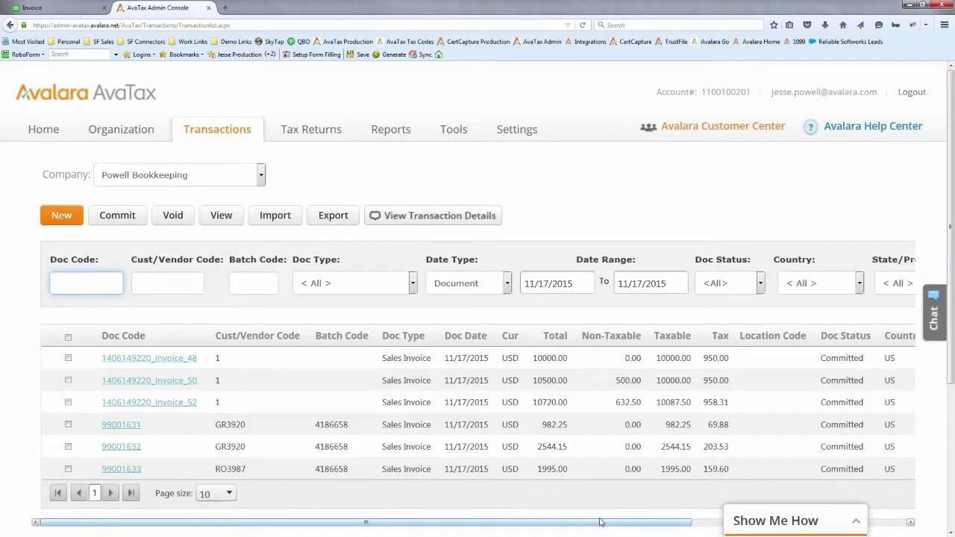
Step: Examine the tax, document status and state columns of the listed transactions and reload the list
left_click_drag(600, 522, 717, 523)
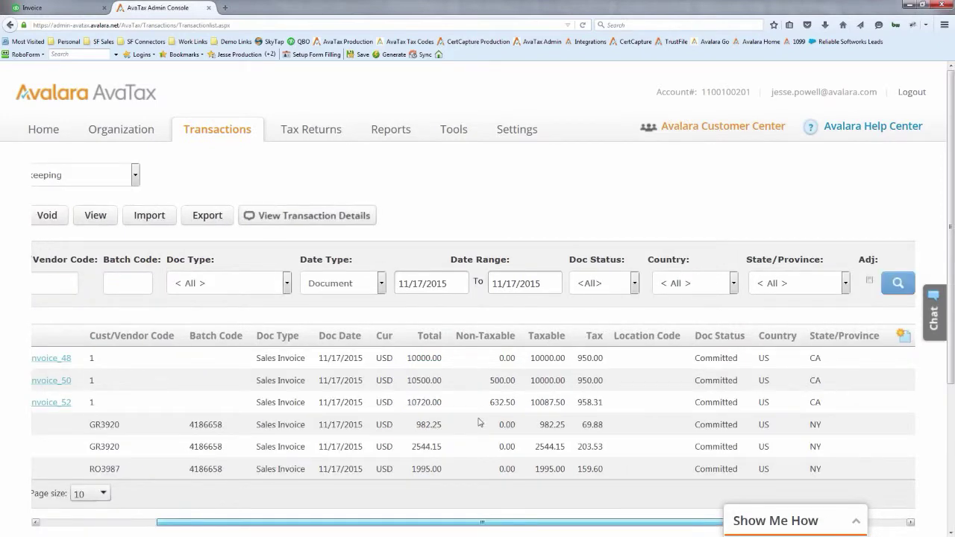
scroll(480, 423, "left", 3)
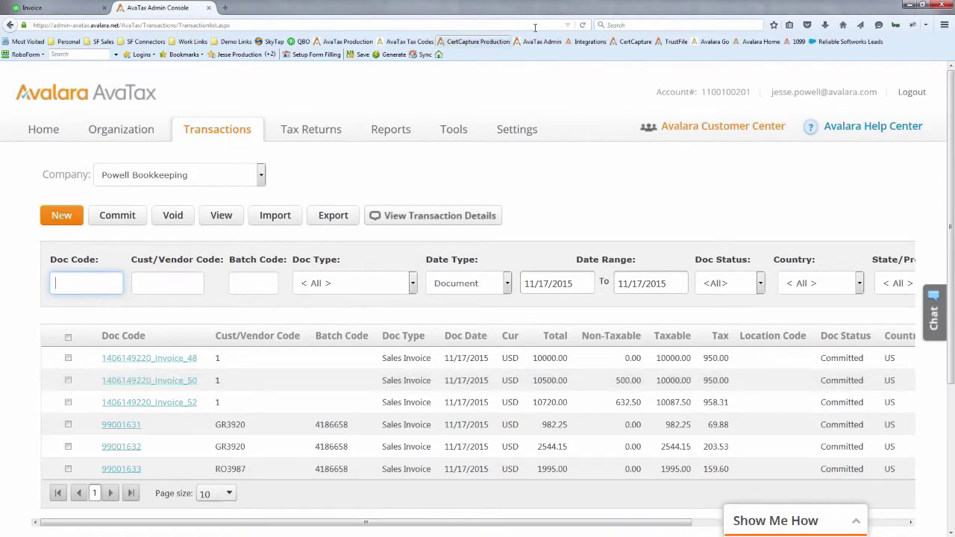
left_click(582, 28)
key("Return")
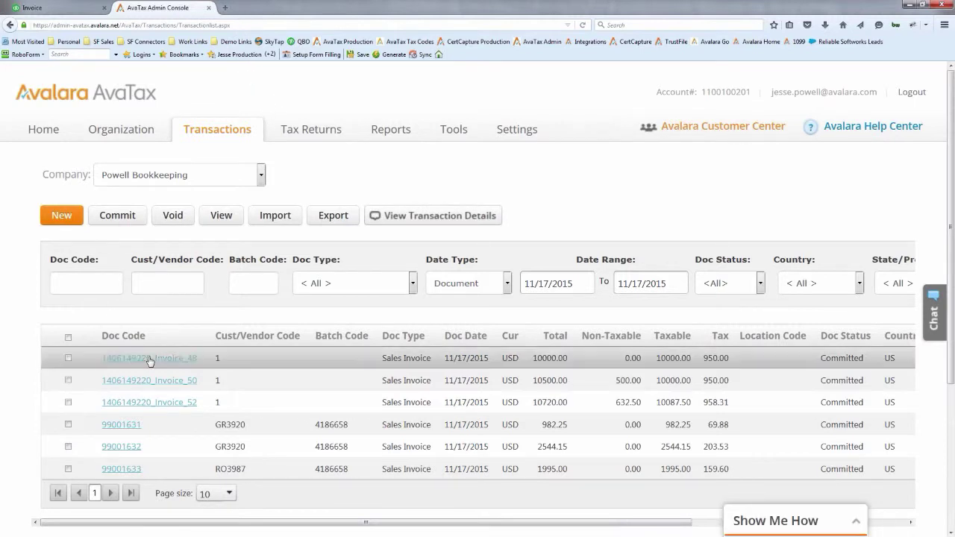
Step: Open the details of the 10,000.00 sales invoice in a separate tab and reload the transaction list, resending the request
left_click_drag(150, 359, 269, 10)
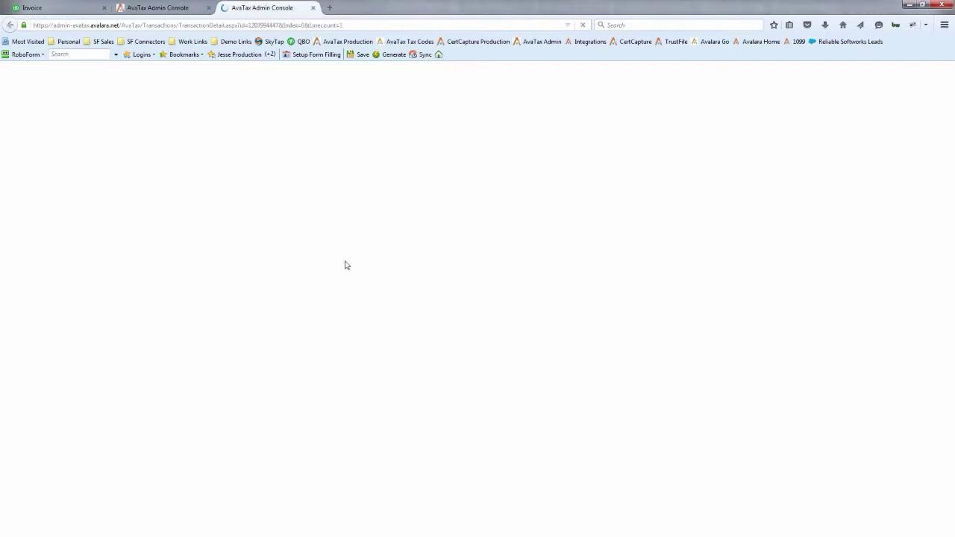
key("ctrl+Page_Up")
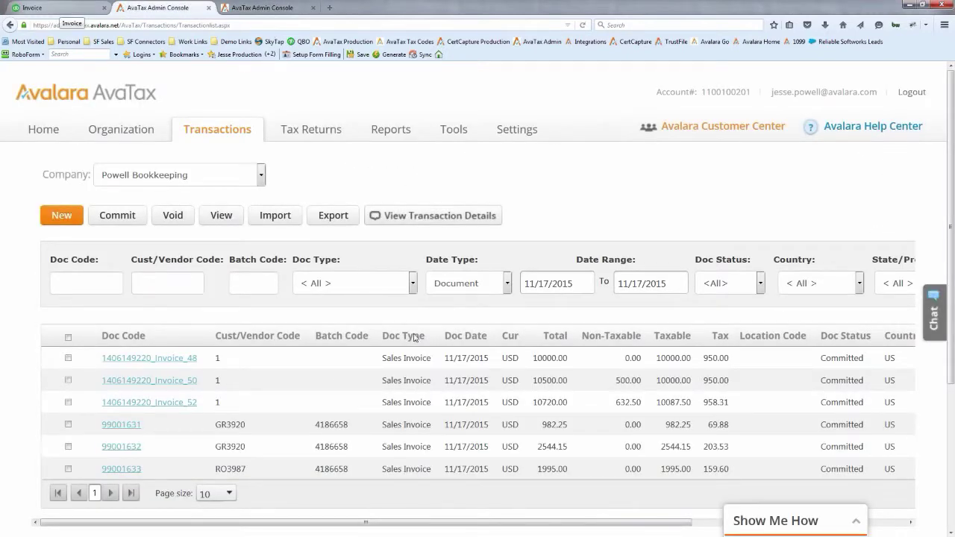
key("ctrl+Page_Up")
key("ctrl+Page_Down")
key("F5")
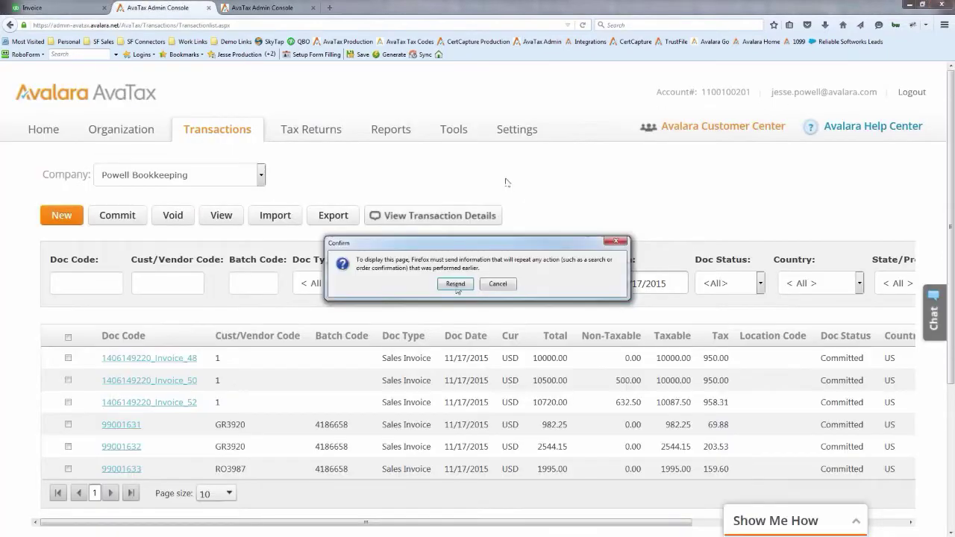
left_click(455, 284)
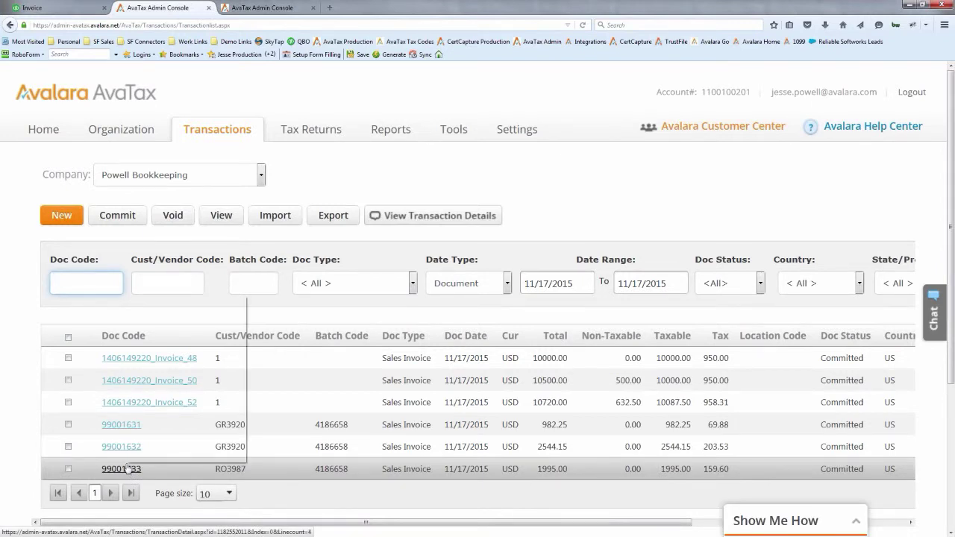
Step: Open the details of the last listed sales invoice, totalling 1,995.00, in a separate tab and switch to it
left_click(175, 306)
key("ctrl+Tab")
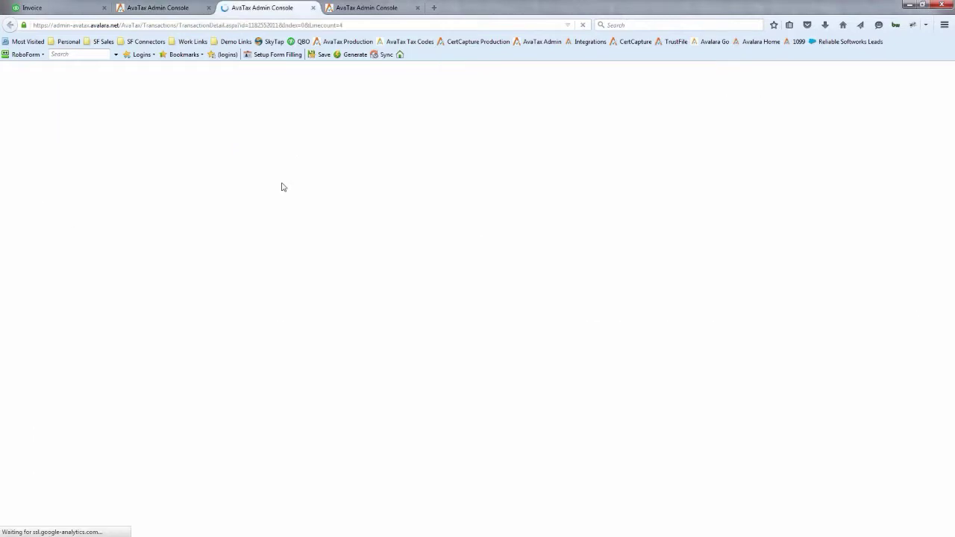
Step: Examine the item lines and their tax amounts in the 1,995.00 invoice's details, and close that tab
key("ctrl+shift+Tab")
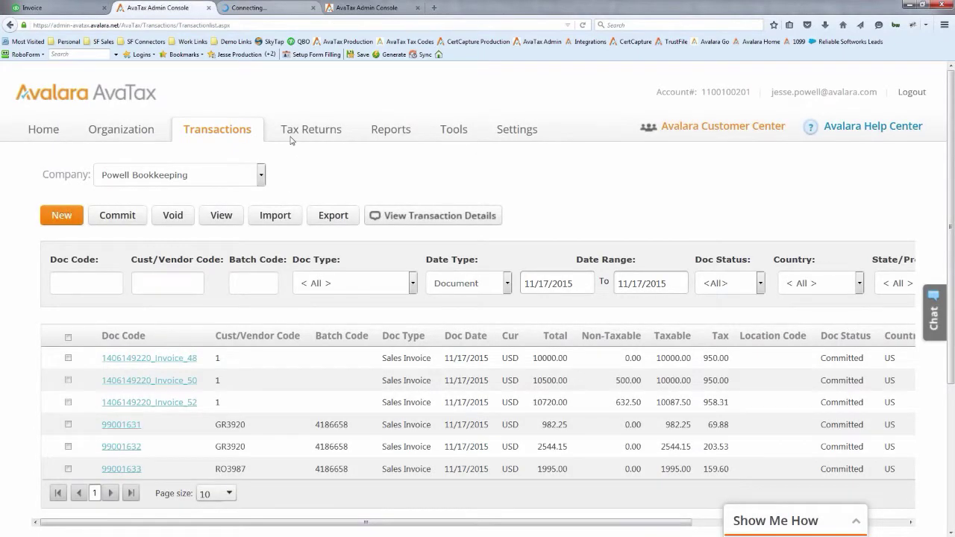
key("ctrl+Tab")
scroll(274, 337, "down", 5)
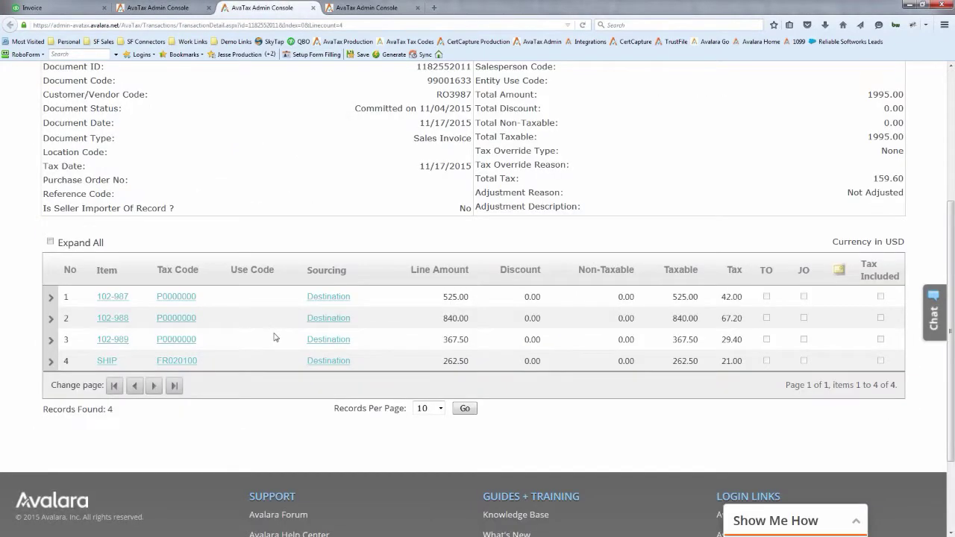
key("ctrl+w")
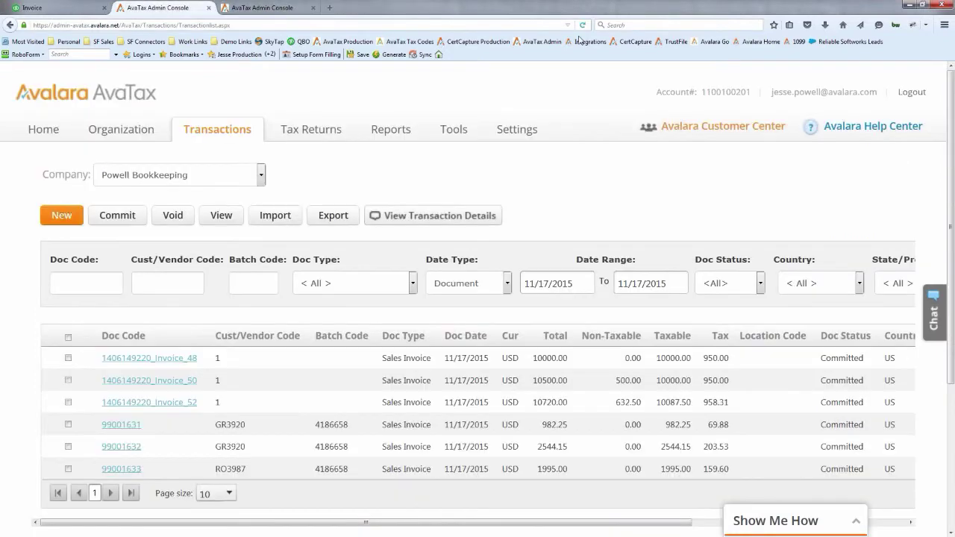
Step: Reload the transaction list, resending the request, and open the details of the 10,720.00 sales invoice in a separate tab
key("F5")
key("Return")
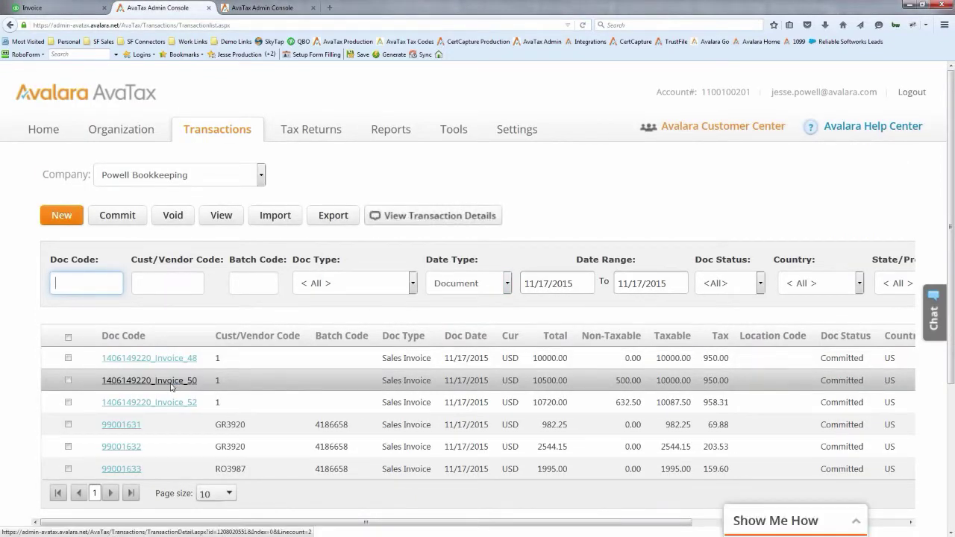
right_click(171, 384)
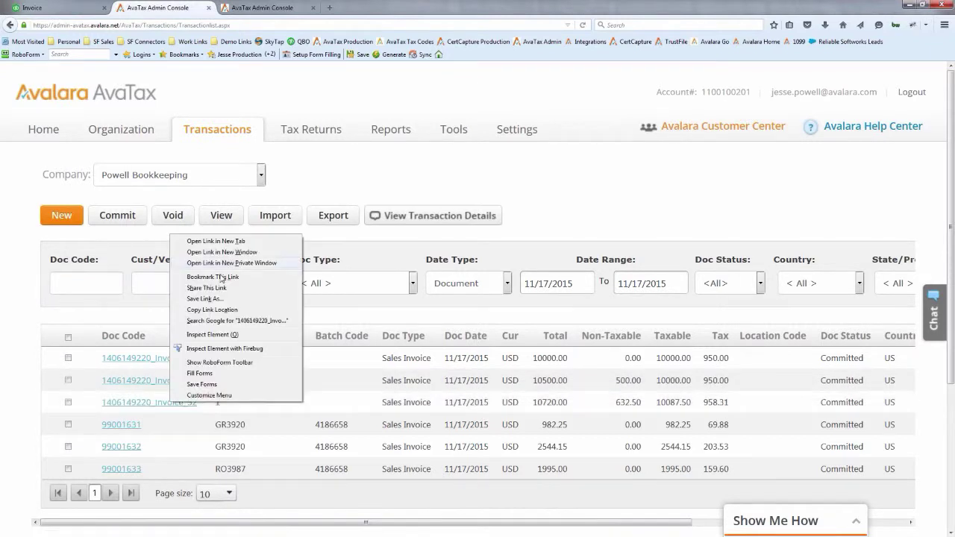
left_click(223, 241)
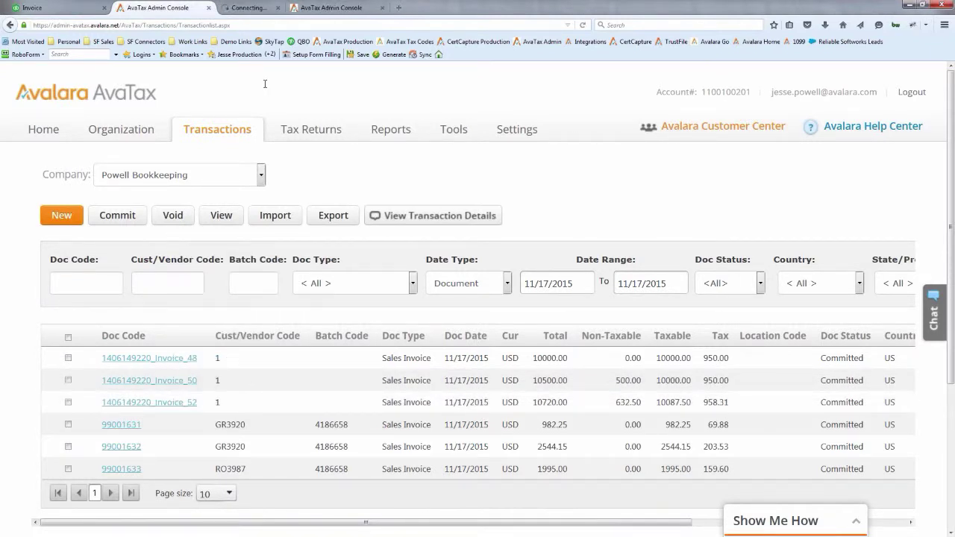
key("ctrl+Tab")
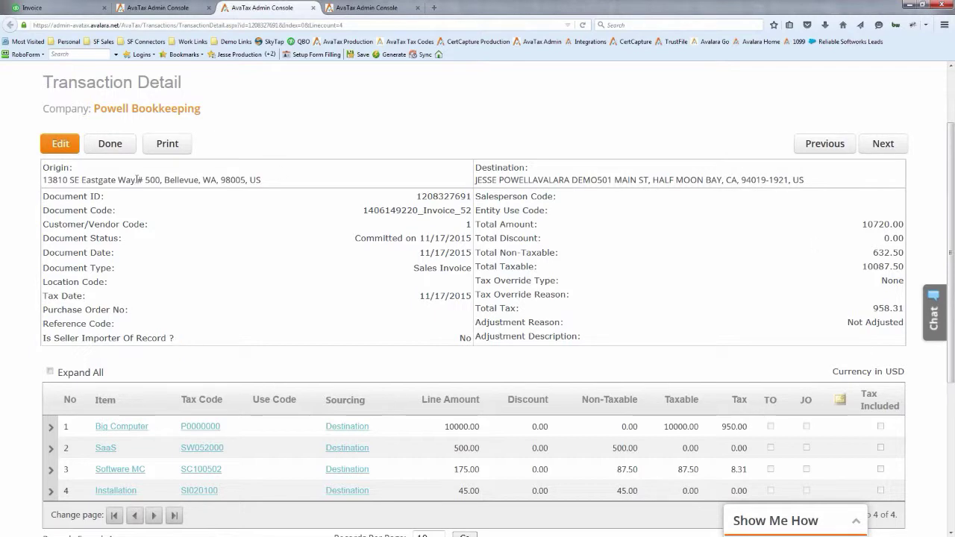
Step: Expand all item lines of the 10,720.00 invoice and examine the tax breakdown by jurisdiction
mouse_move(46, 338)
scroll(97, 350, "down", 2)
left_click(75, 372)
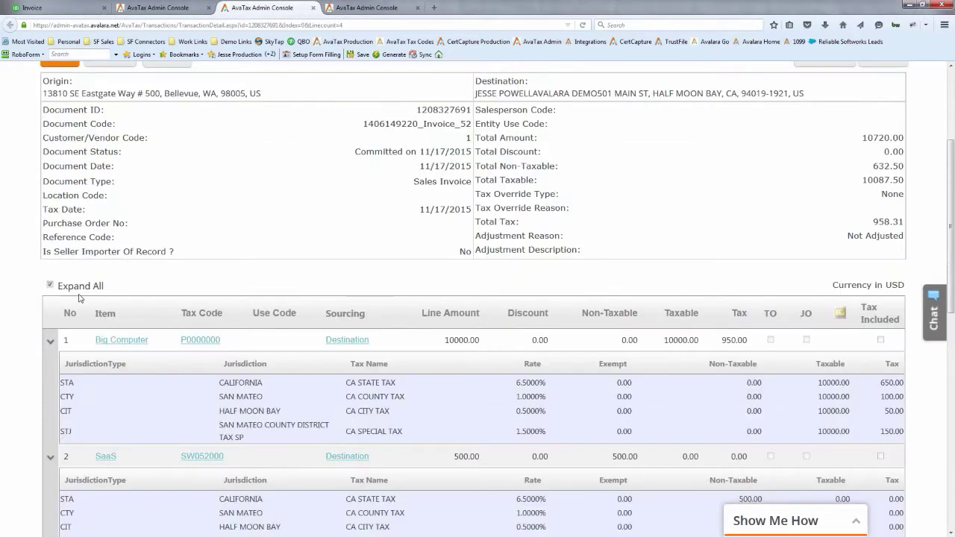
left_click(49, 285)
scroll(49, 287, "down", 2)
left_click(50, 285)
scroll(520, 434, "down", 1)
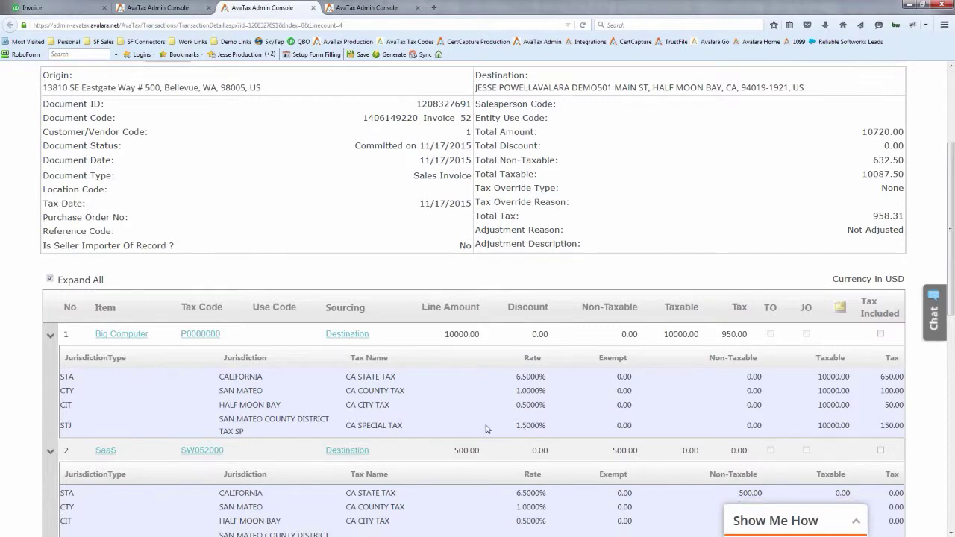
scroll(487, 429, "down", 2)
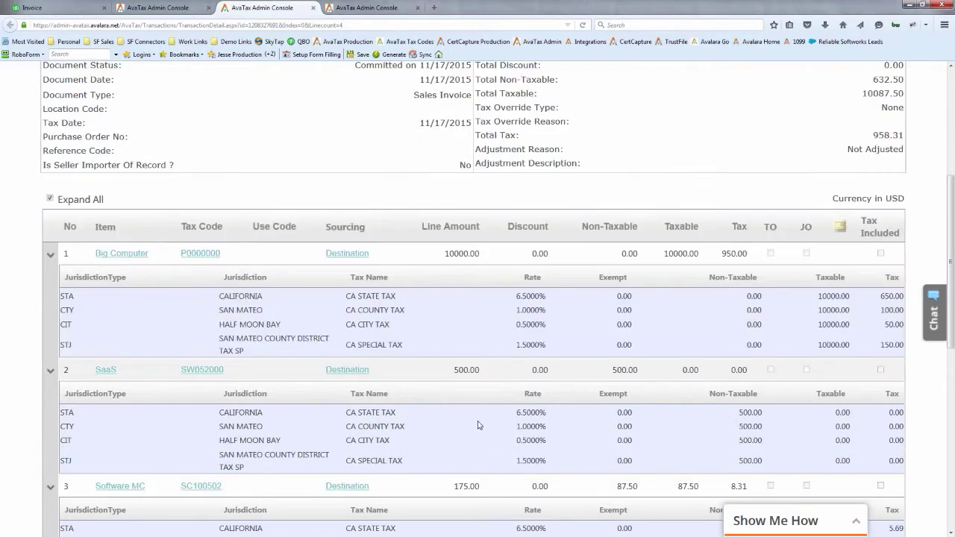
scroll(478, 424, "down", 2)
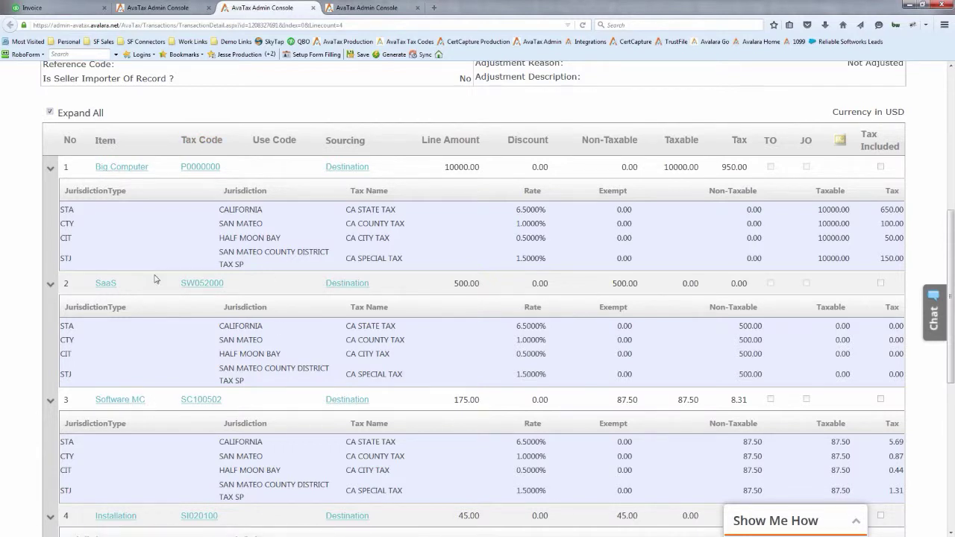
Step: Open the tax code details of SC100502 on the Software MC line, highlight its description and close the details
left_click(214, 403)
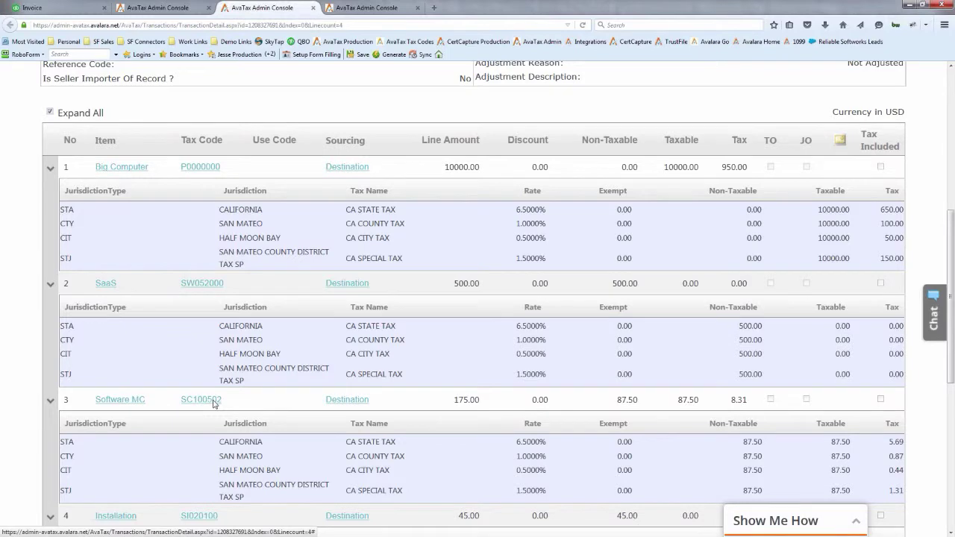
left_click(214, 403)
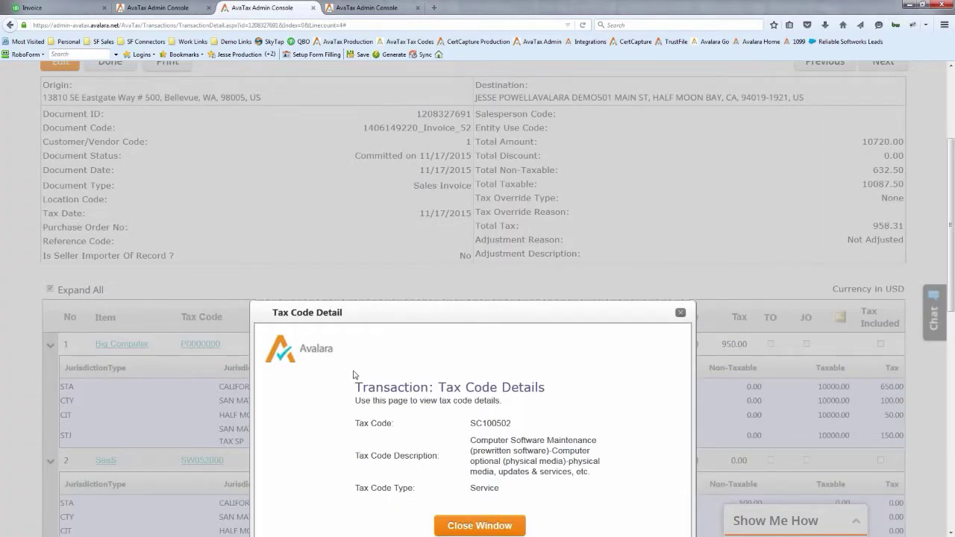
scroll(363, 374, "down", 2)
scroll(371, 374, "up", 2)
scroll(363, 374, "down", 2)
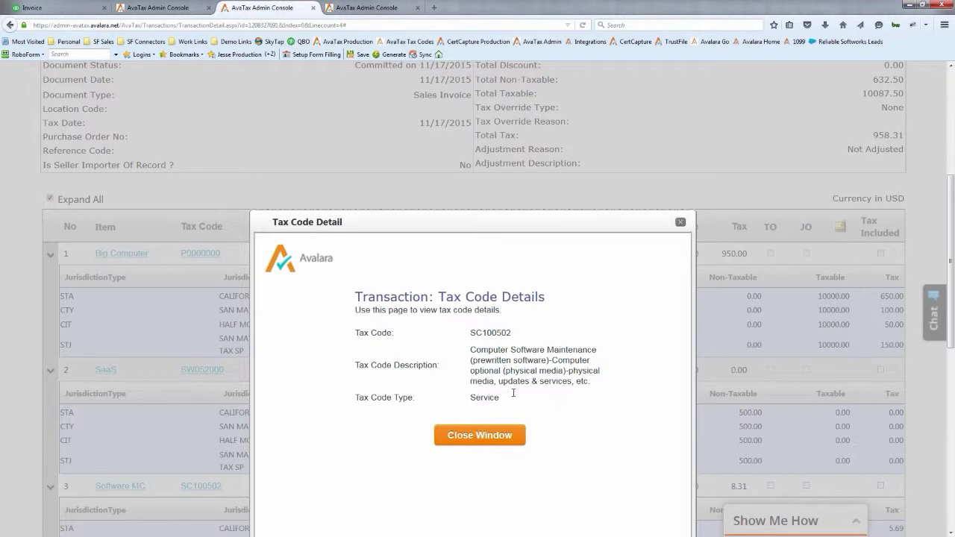
left_click_drag(597, 382, 470, 345)
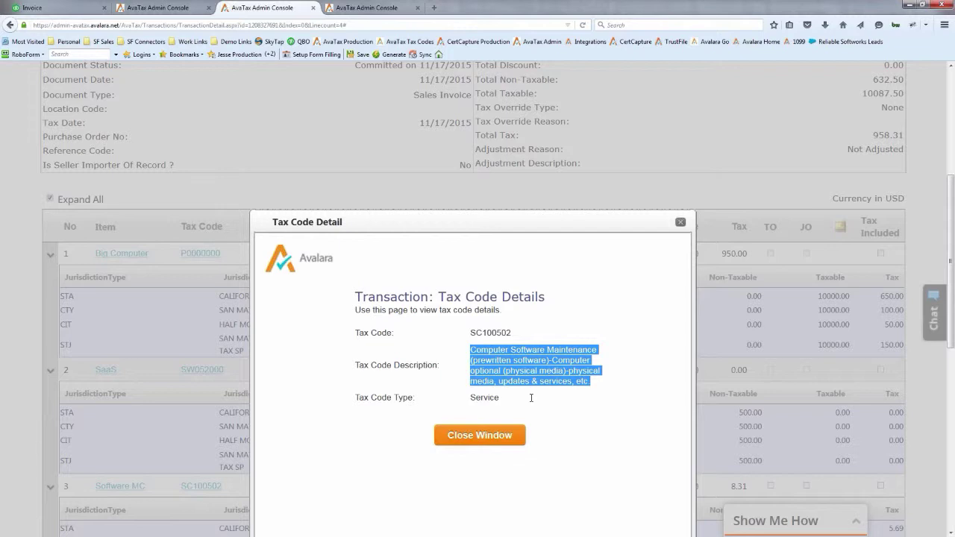
left_click(680, 223)
left_click(680, 224)
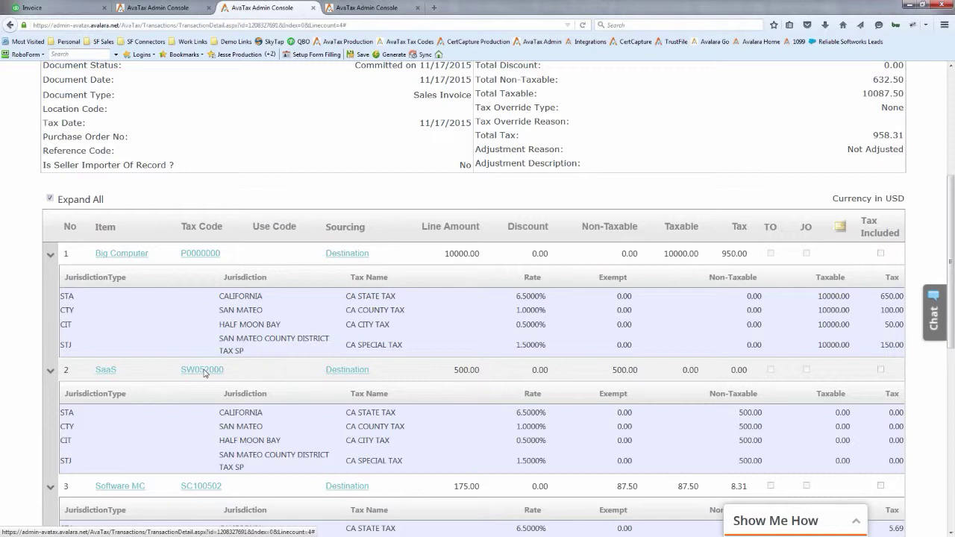
Step: Examine the invoice's origin, destination and total fields together with its first item lines
scroll(187, 345, "up", 1)
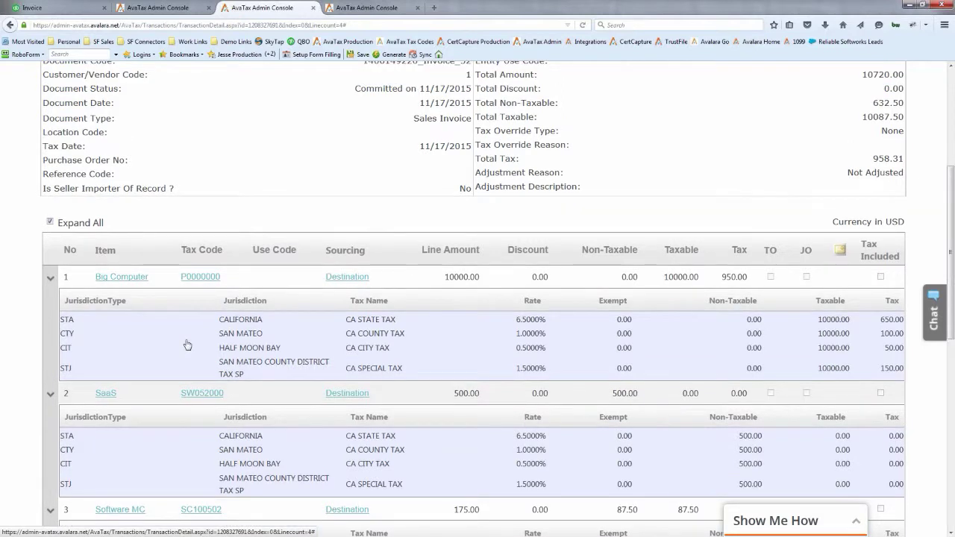
scroll(206, 275, "up", 3)
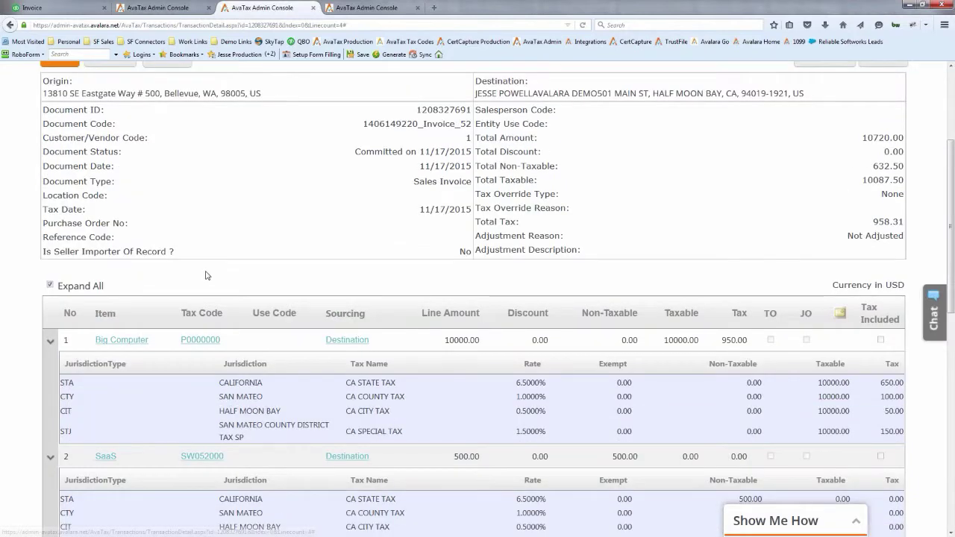
scroll(187, 345, "down", 3)
scroll(187, 345, "up", 10)
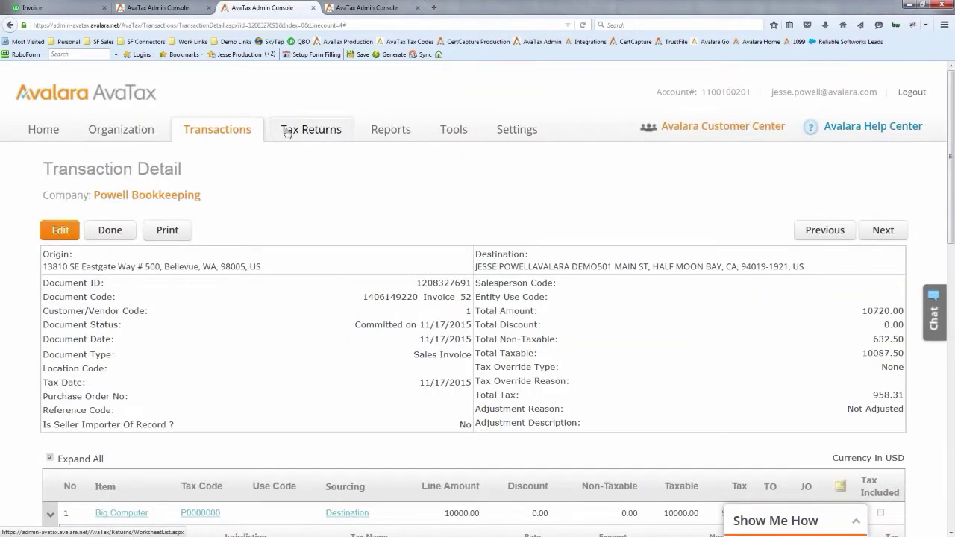
scroll(239, 372, "down", 2)
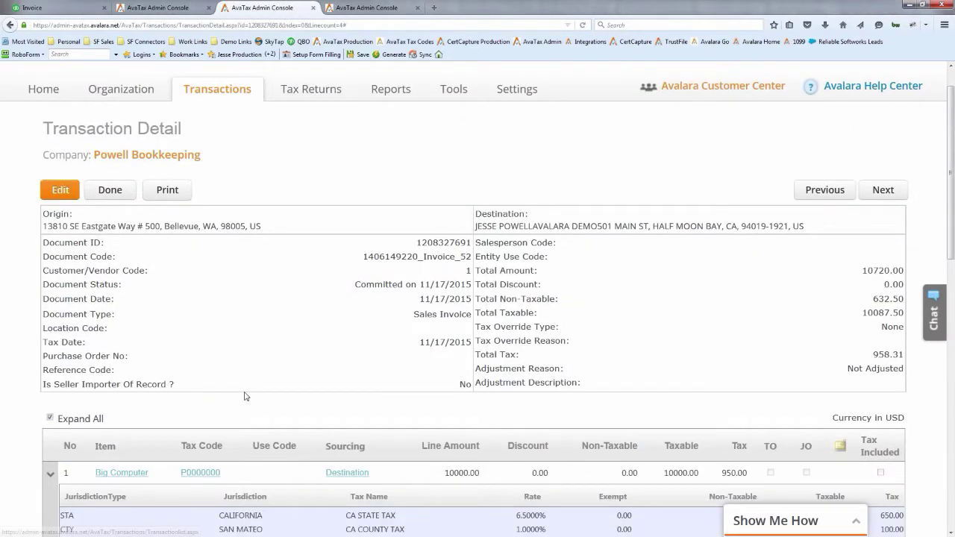
scroll(246, 396, "down", 2)
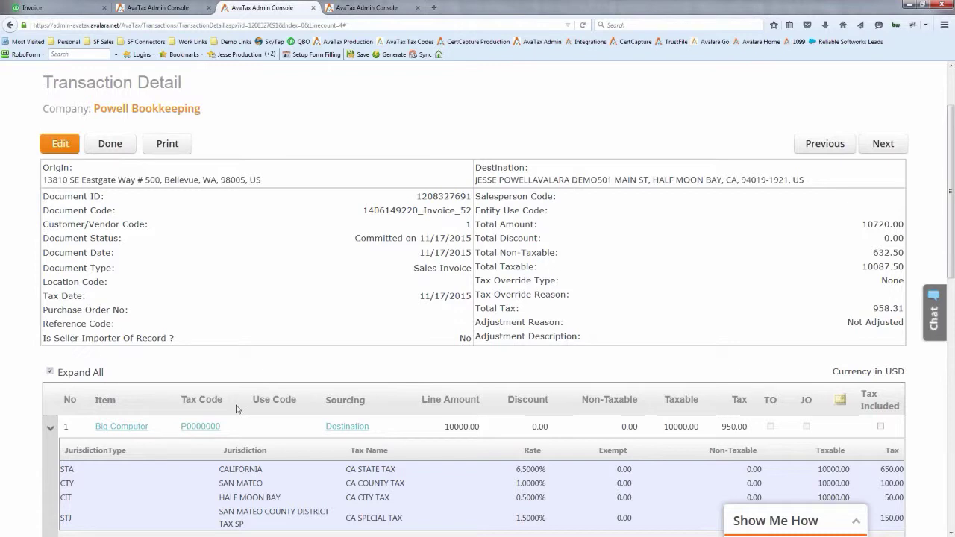
scroll(236, 409, "up", 1)
scroll(236, 409, "up", 2)
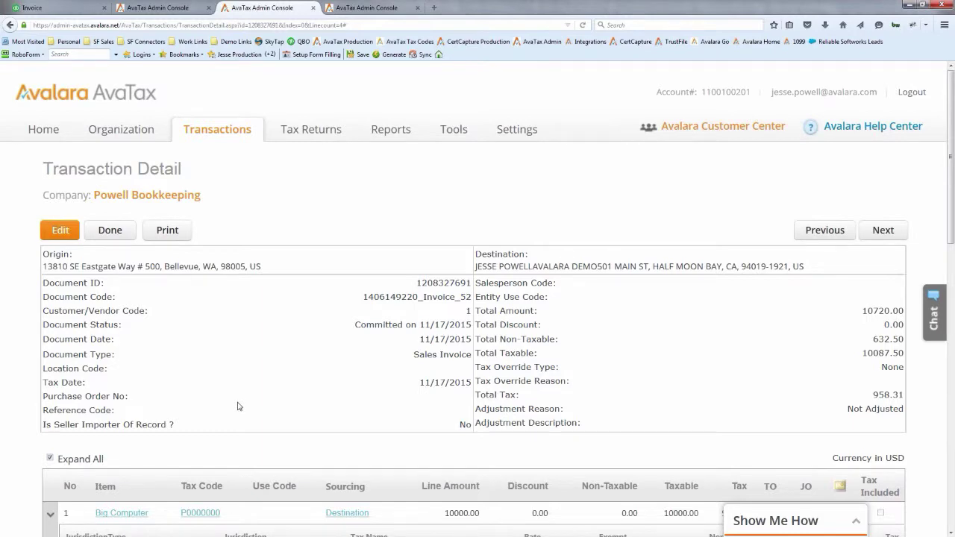
scroll(239, 406, "down", 4)
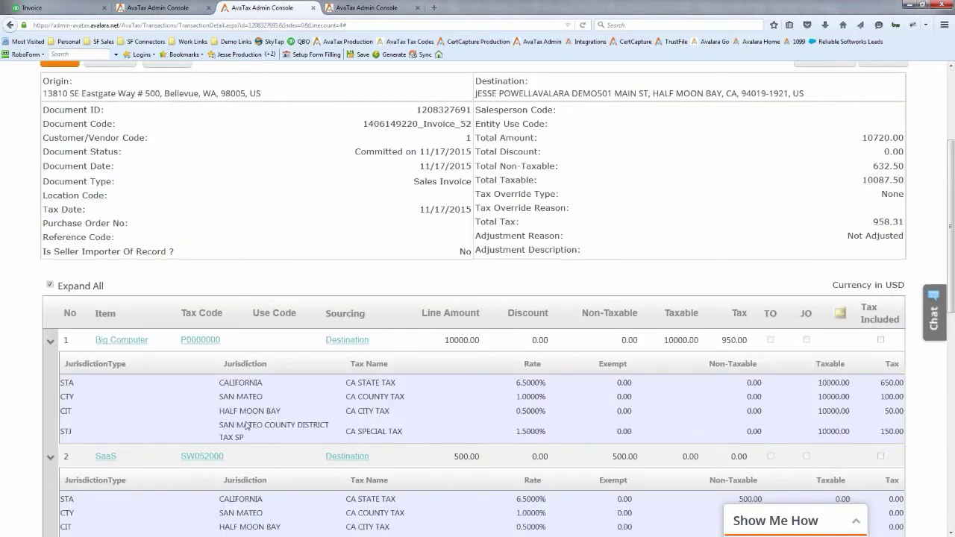
Step: Open the tax returns liability worksheet for Powell Bookkeeping and examine sales, taxable sales and tax liability by state, including the totals row
scroll(246, 425, "up", 4)
left_click(295, 130)
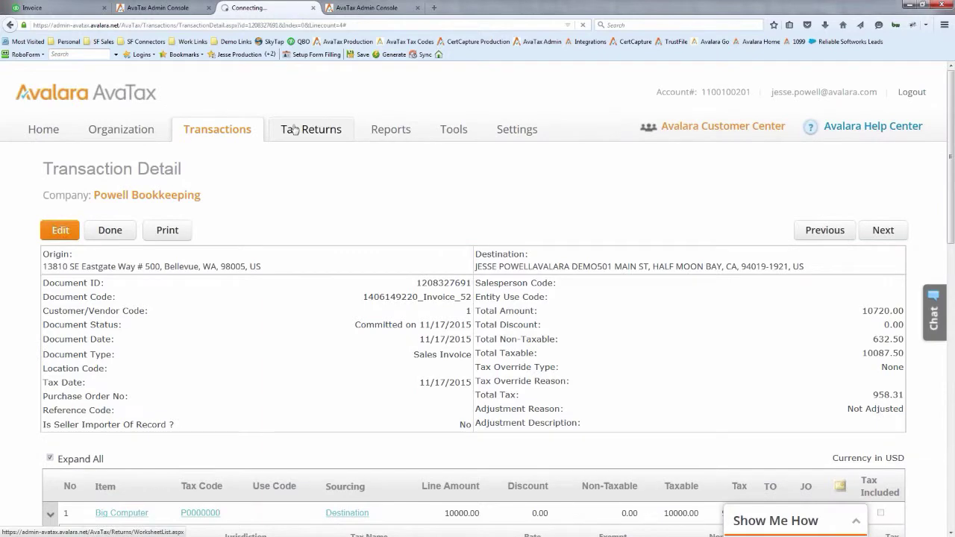
scroll(296, 129, "down", 4)
scroll(295, 130, "up", 4)
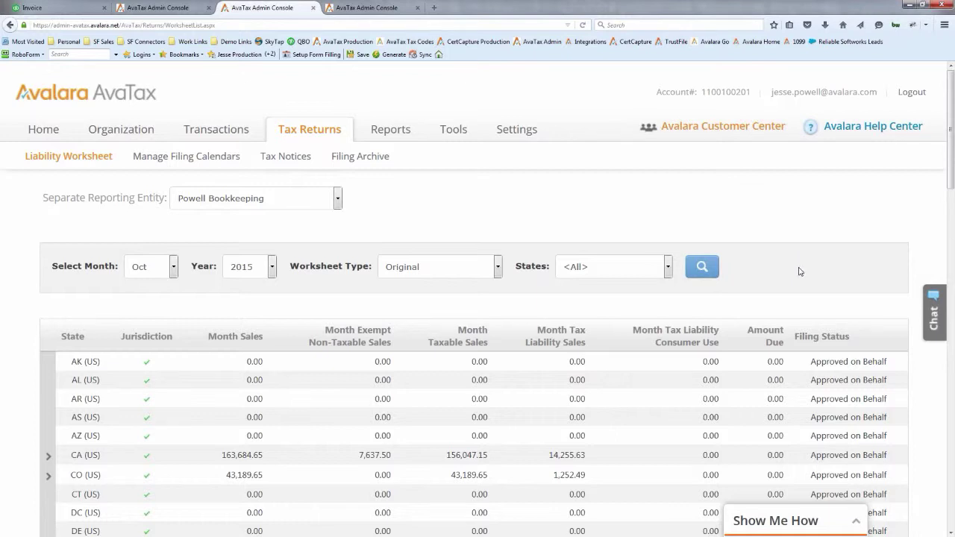
scroll(800, 272, "down", 15)
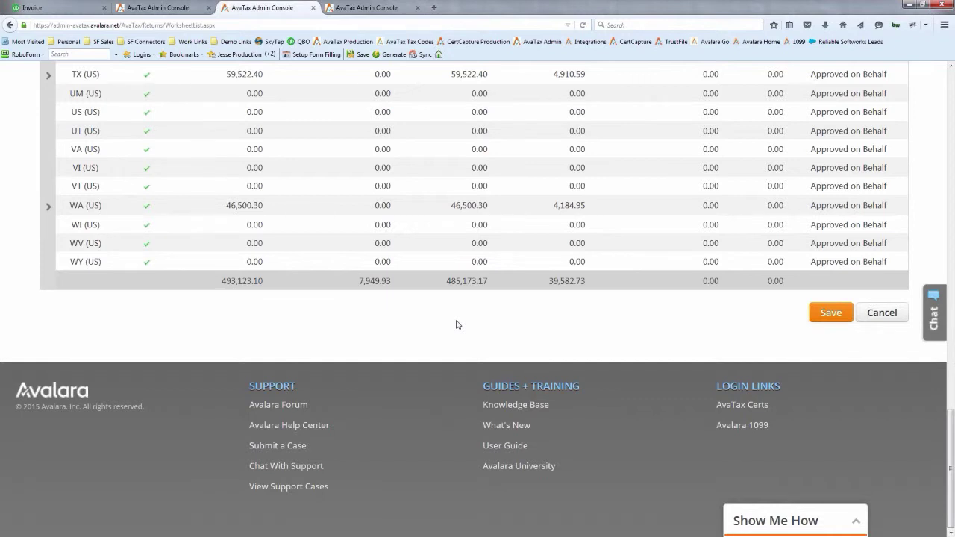
scroll(458, 325, "up", 4)
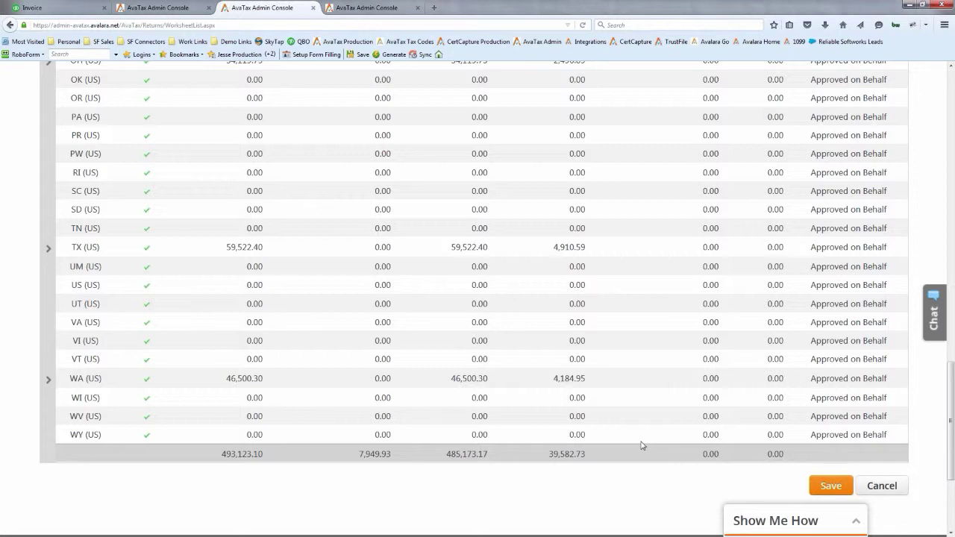
scroll(638, 444, "up", 1)
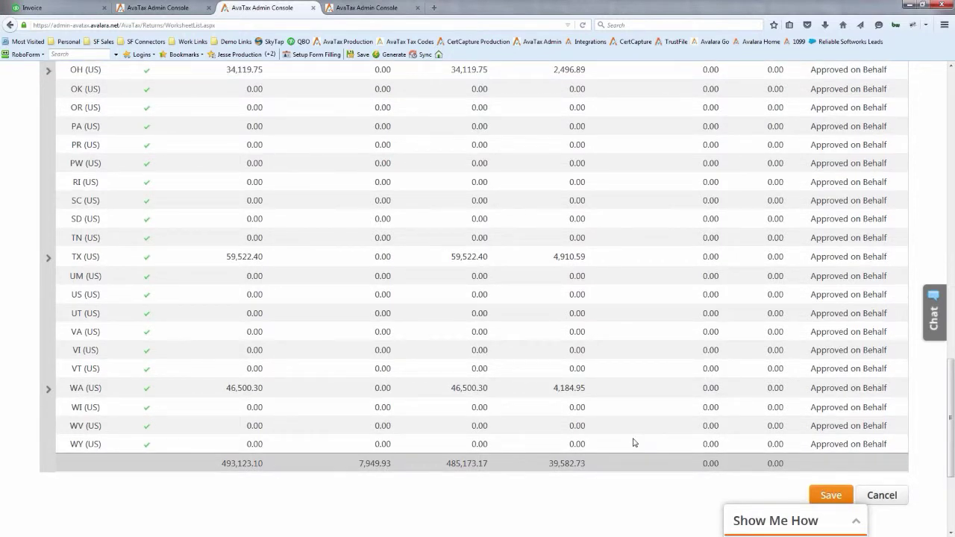
scroll(444, 209, "up", 15)
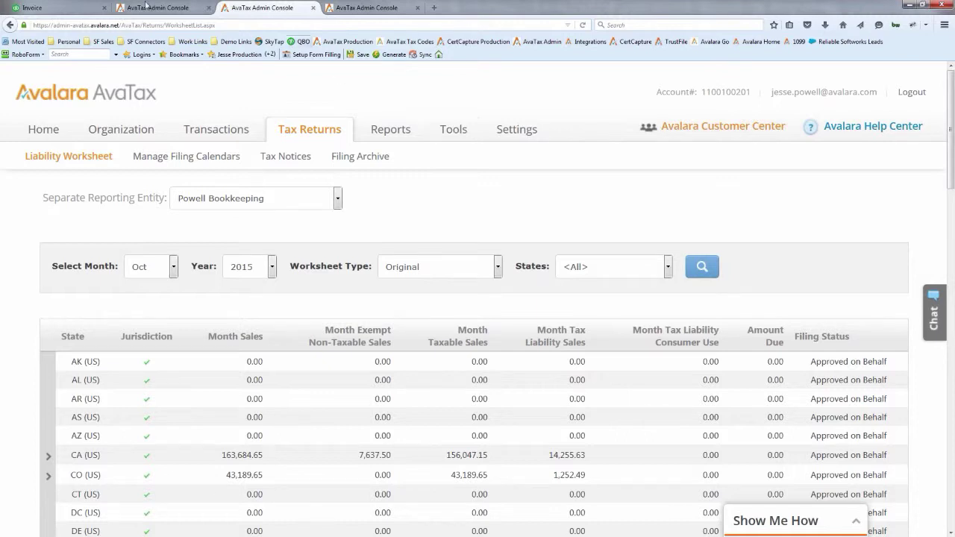
Step: Switch to QuickBooks Online and open the chart of accounts to check the Sales Tax Payable account
left_click(45, 7)
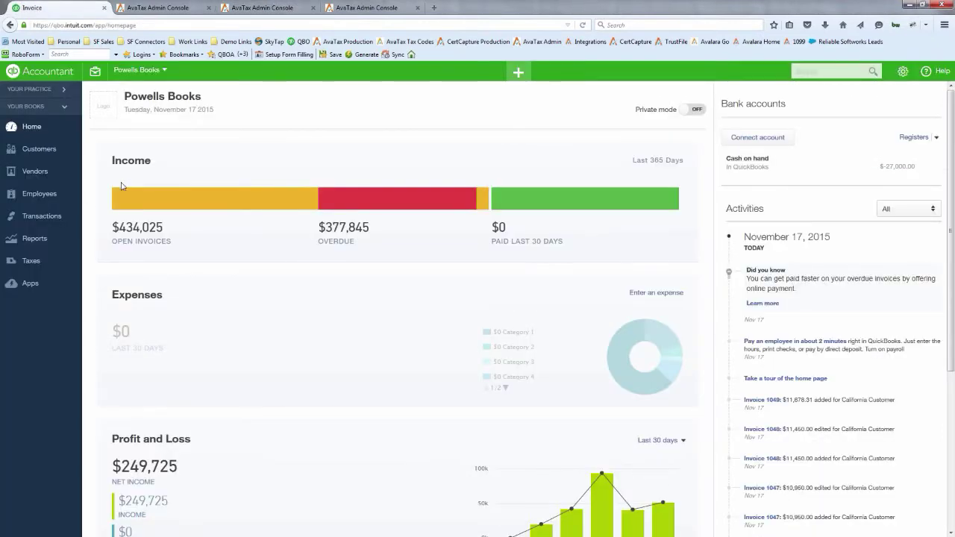
left_click(44, 217)
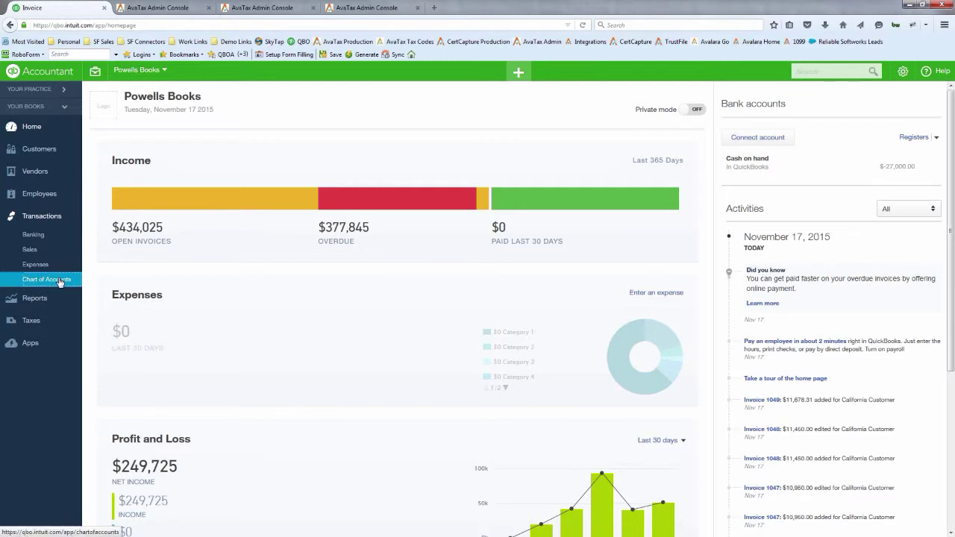
left_click(60, 282)
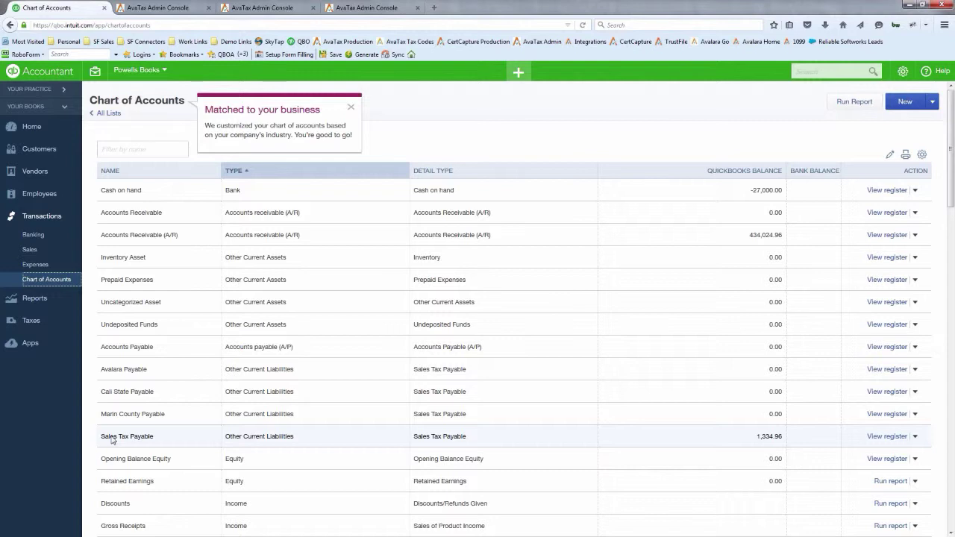
Step: Return to the liability worksheet in the AvaTax Admin Console and check its totals row
left_click(163, 13)
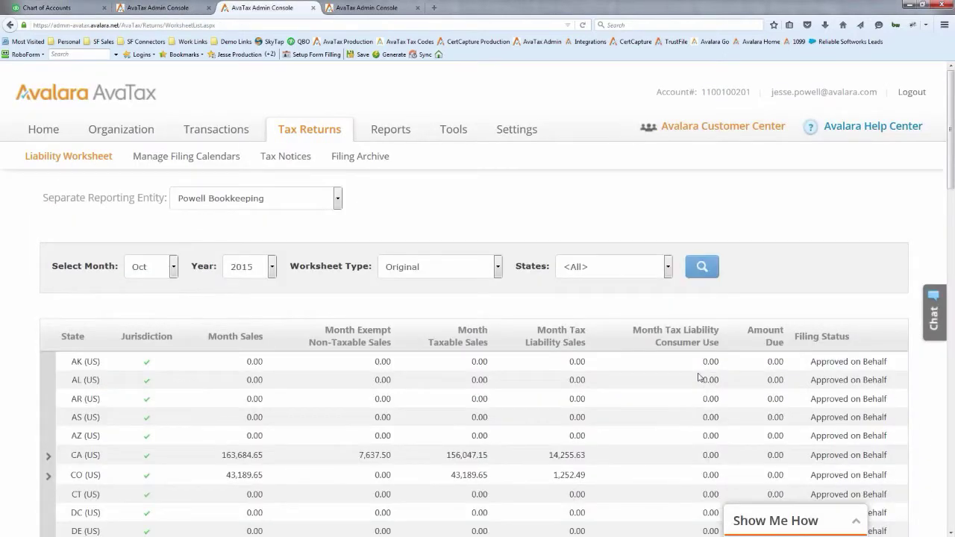
scroll(746, 303, "down", 15)
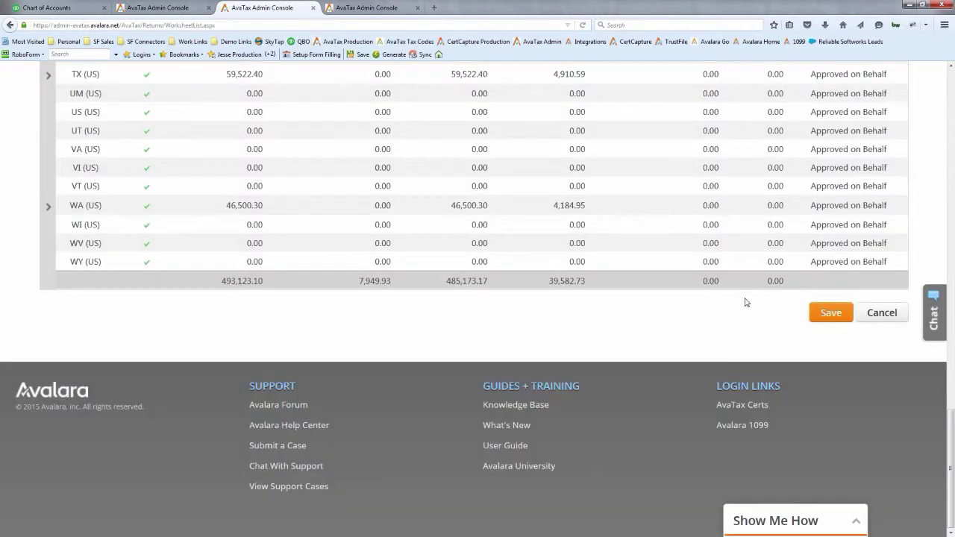
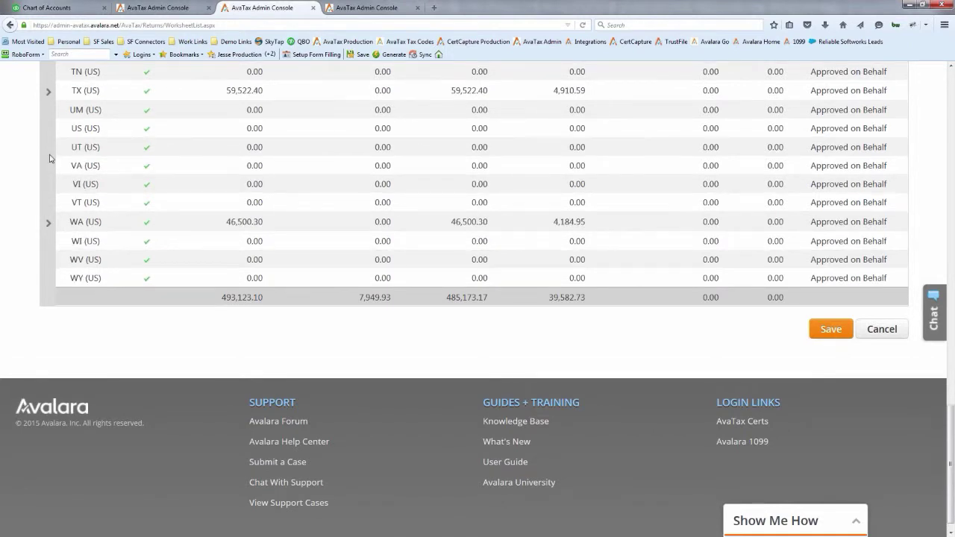
Step: Examine the Remit To Avalara details of the New York return, including the vendor discount, and close them
scroll(490, 210, "up", 5)
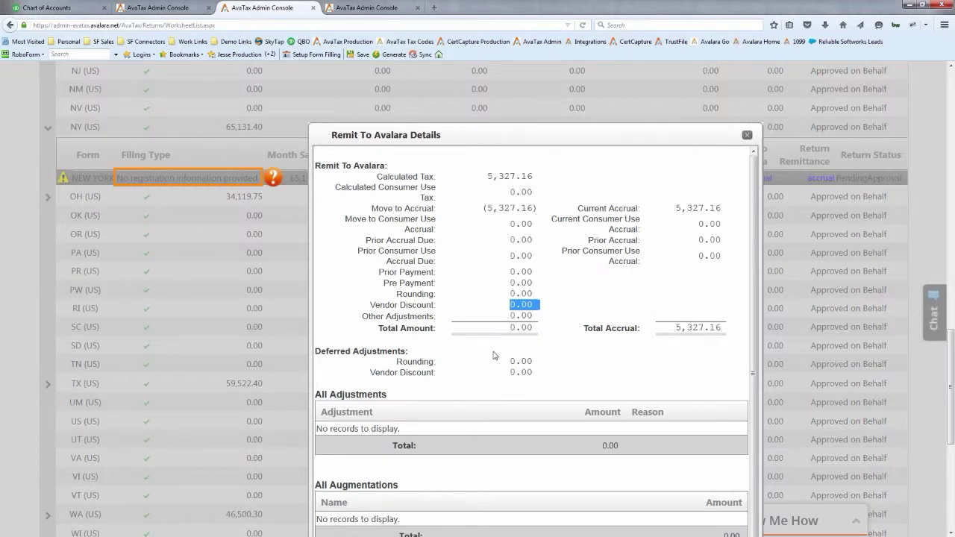
left_click(747, 135)
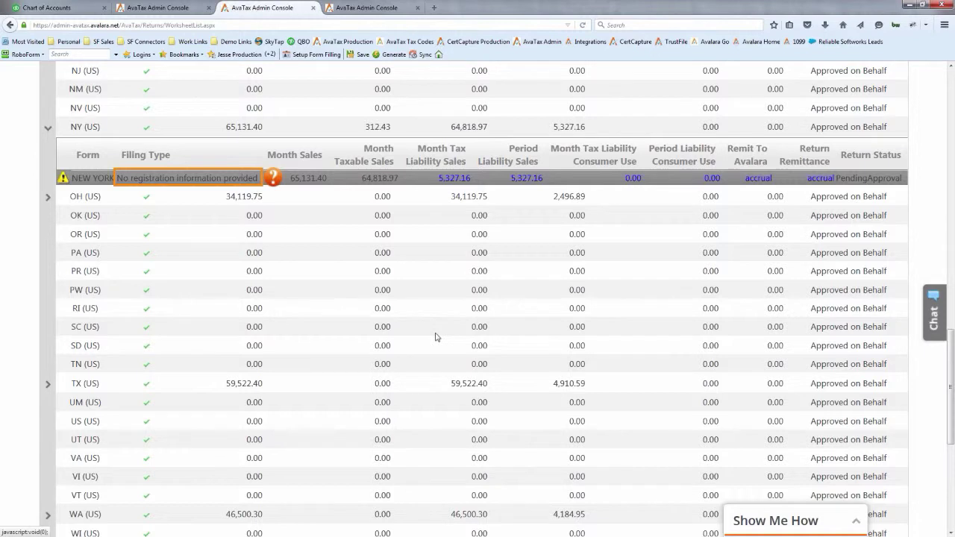
Step: Open the reports overview to examine the available tax reports, and return to the AvaTax dashboard
scroll(437, 337, "up", 10)
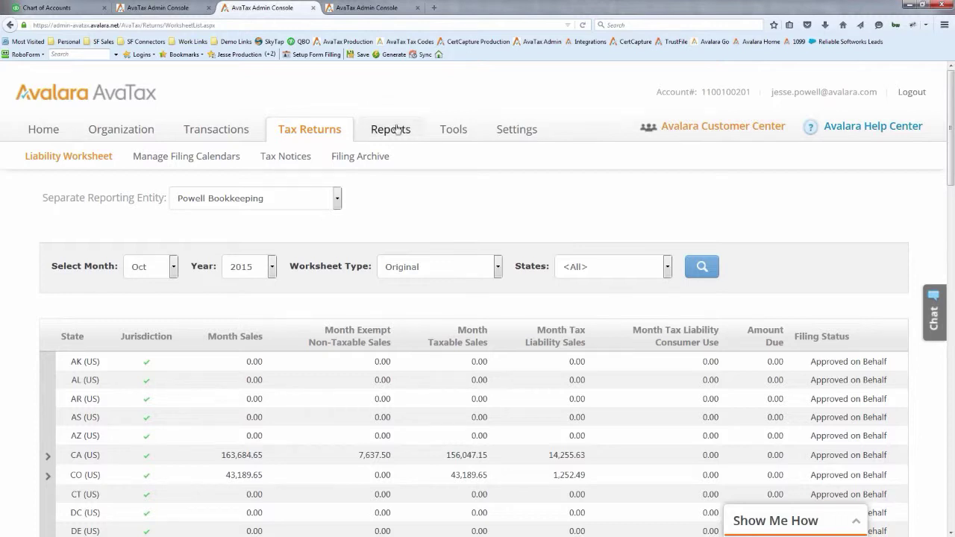
left_click(395, 129)
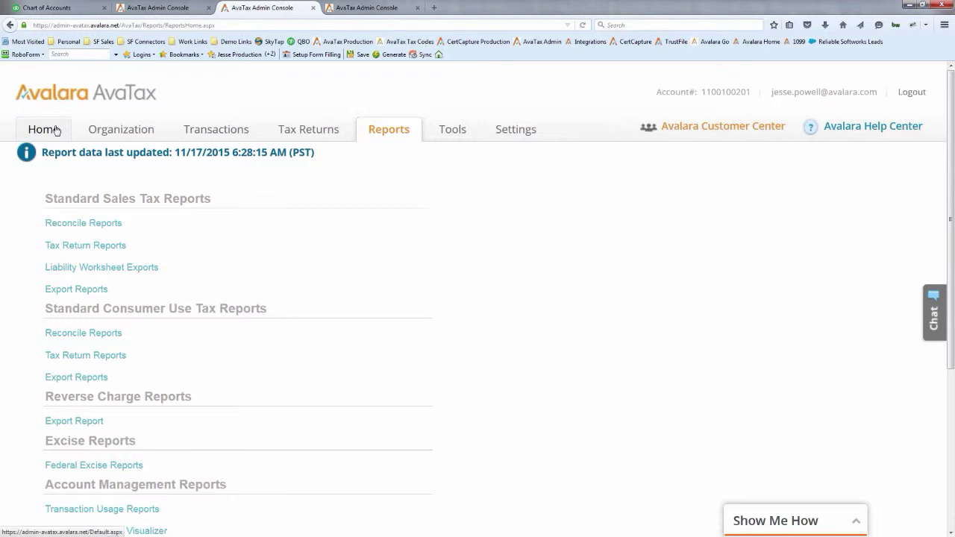
left_click(56, 130)
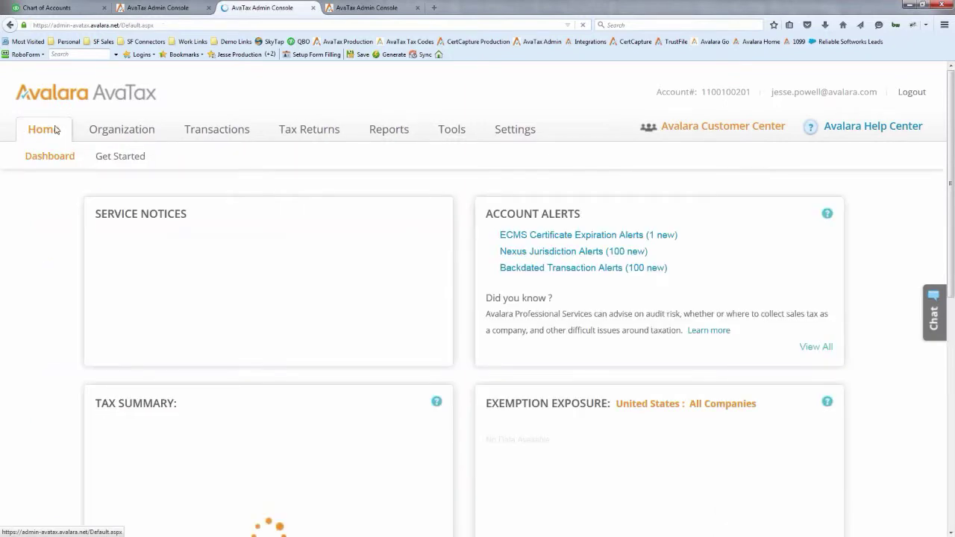
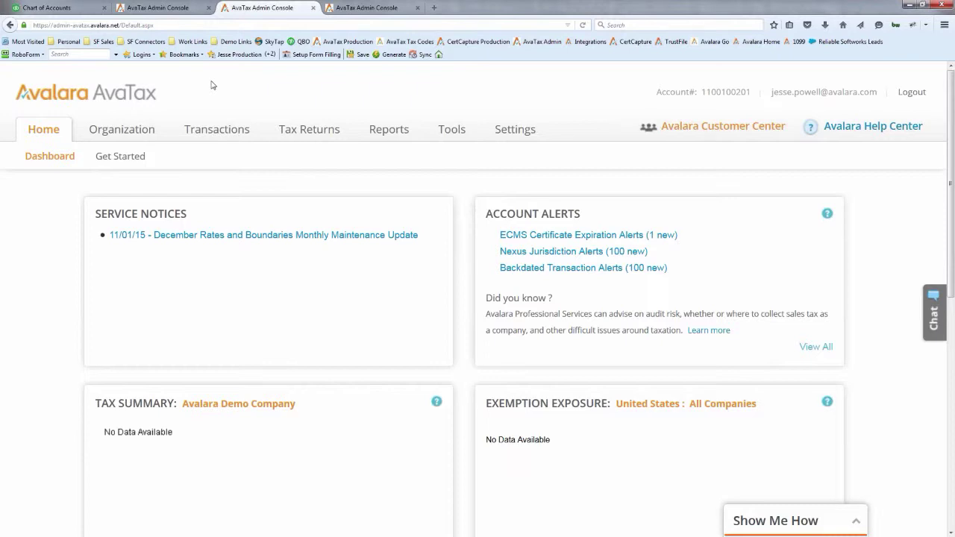
Step: Close the extra AvaTax dashboard page and open the Powell Bookkeeping liability worksheet in place of the transaction detail
key("ctrl+1")
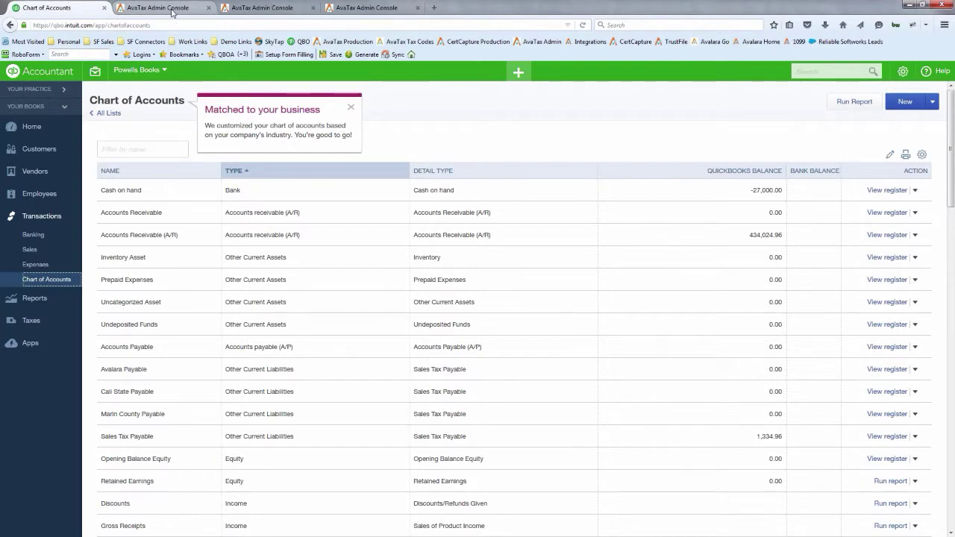
left_click(263, 9)
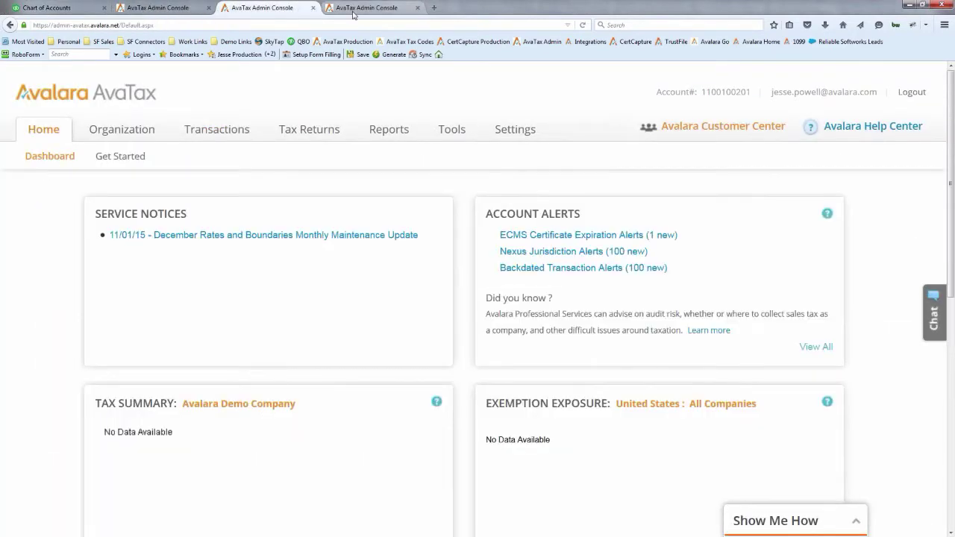
left_click(354, 9)
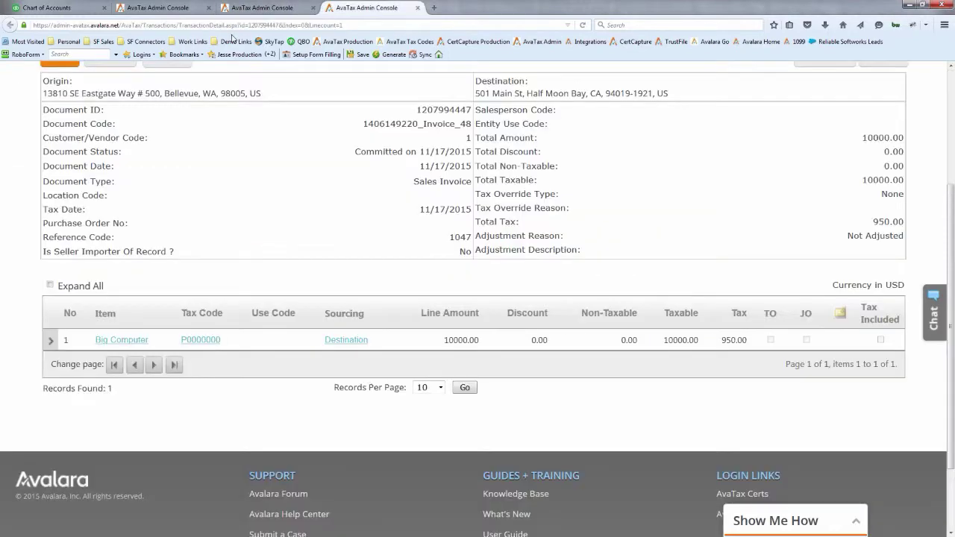
scroll(298, 132, "up", 1)
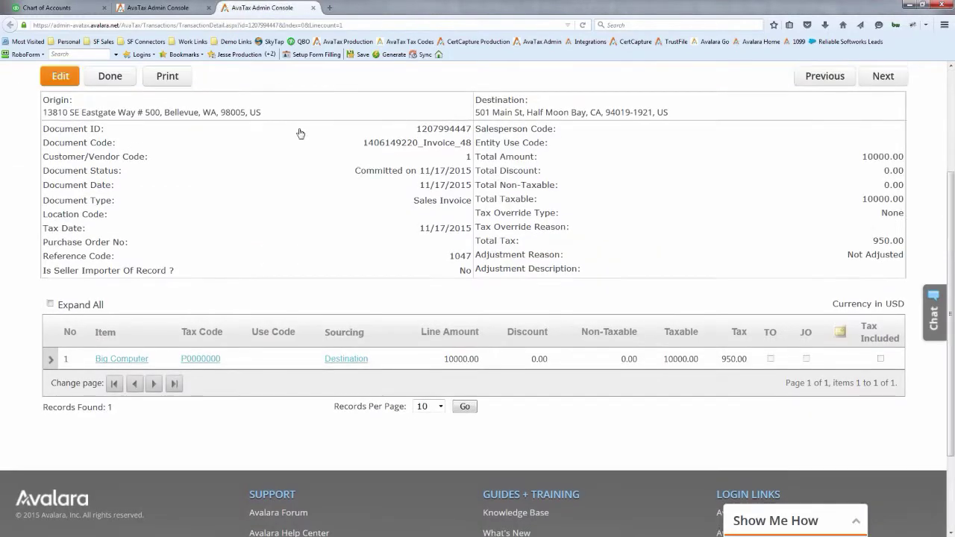
left_click(314, 132)
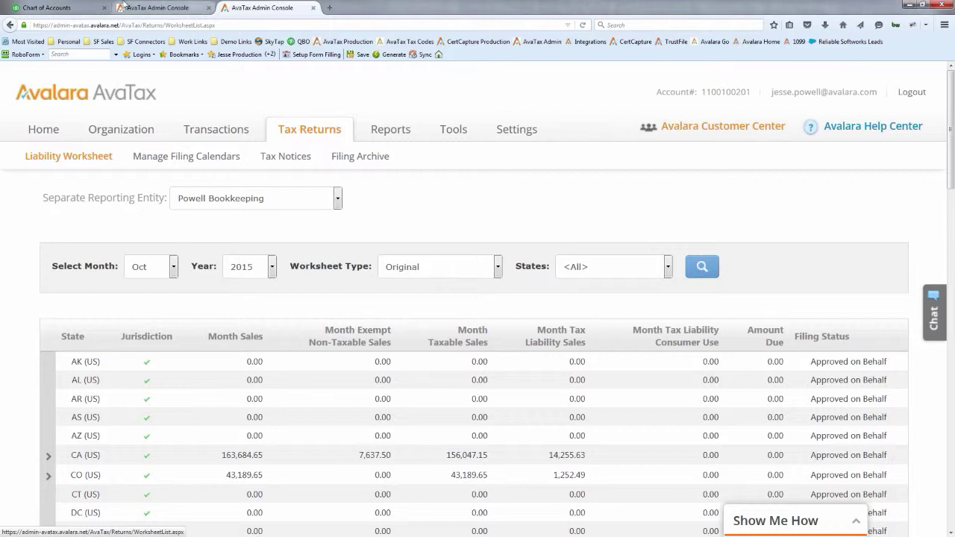
Step: Switch to QuickBooks Online and change from Powells Books to the client company that contains invoice 1002
left_click(77, 8)
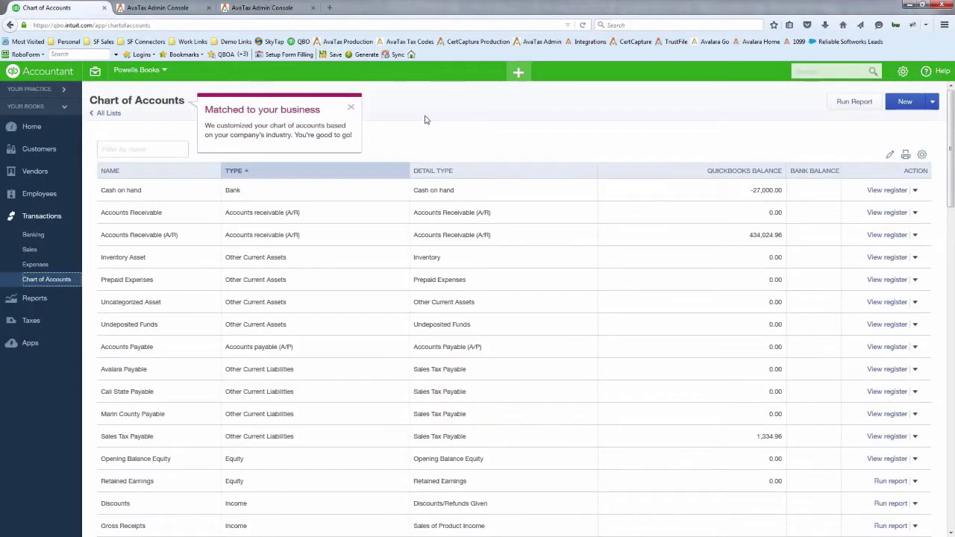
left_click(35, 127)
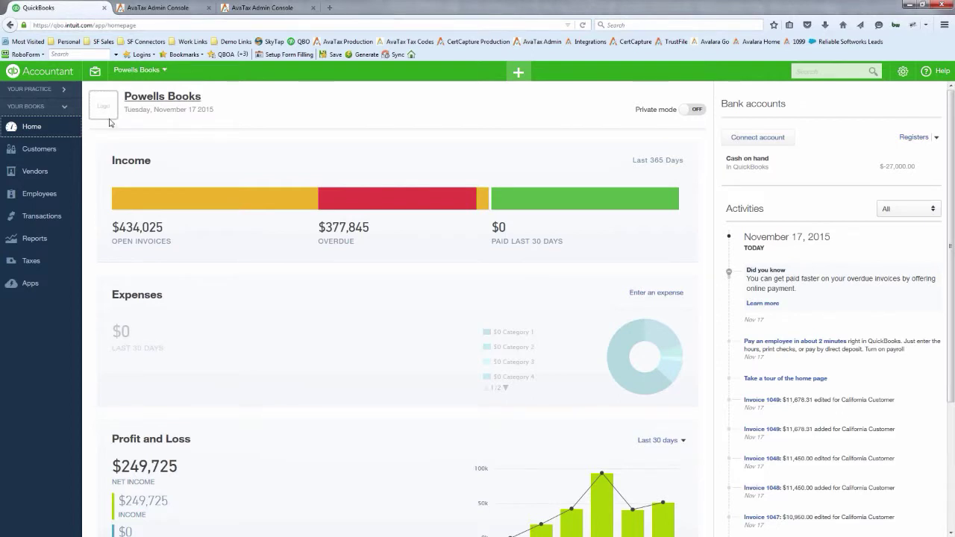
left_click(162, 70)
left_click(138, 126)
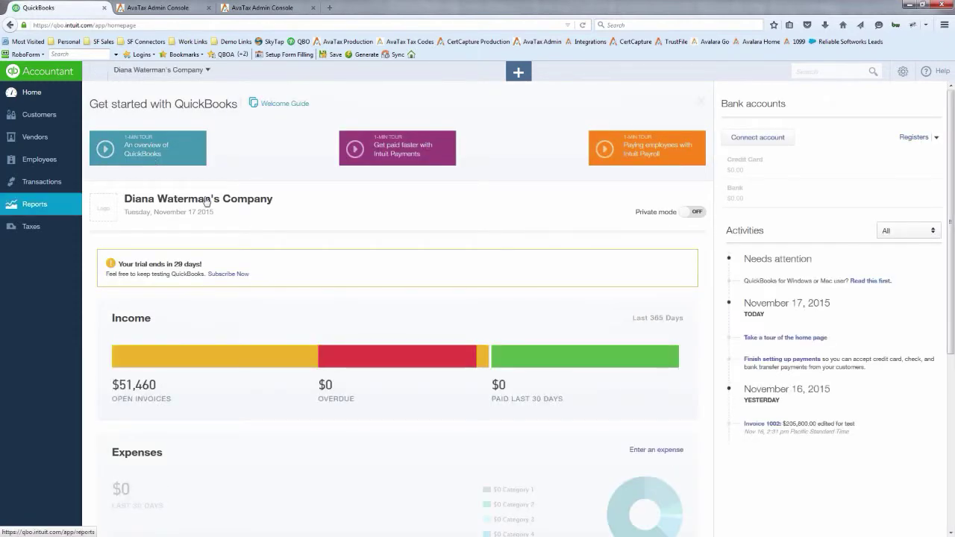
Step: Open recent invoice 1002 from a blank invoice form, examine its AvaTax sales tax line, and close it
left_click(519, 74)
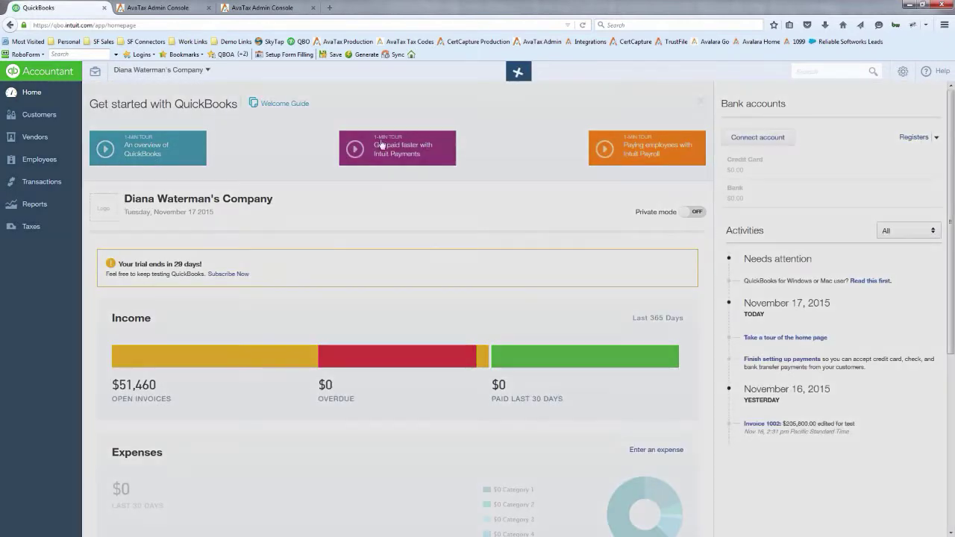
left_click(349, 163)
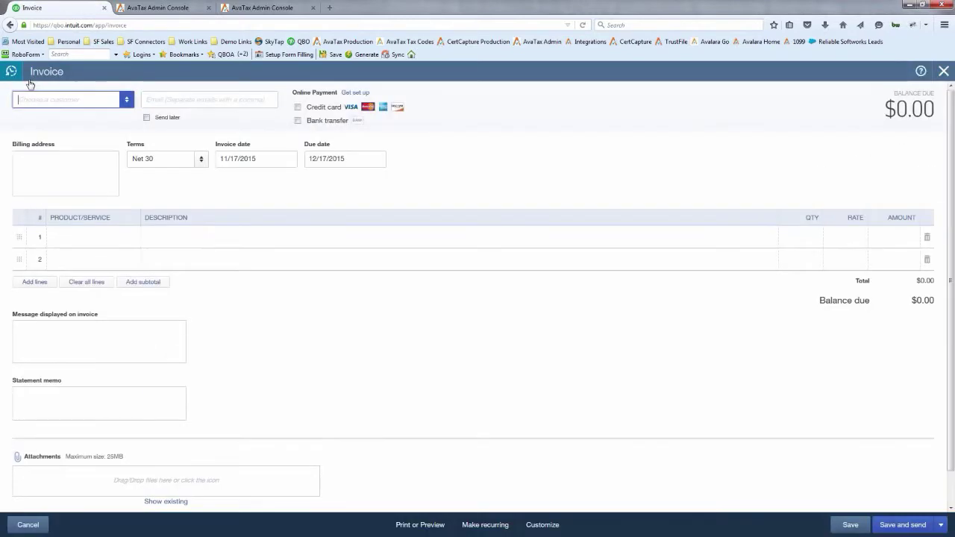
left_click(11, 71)
left_click(59, 139)
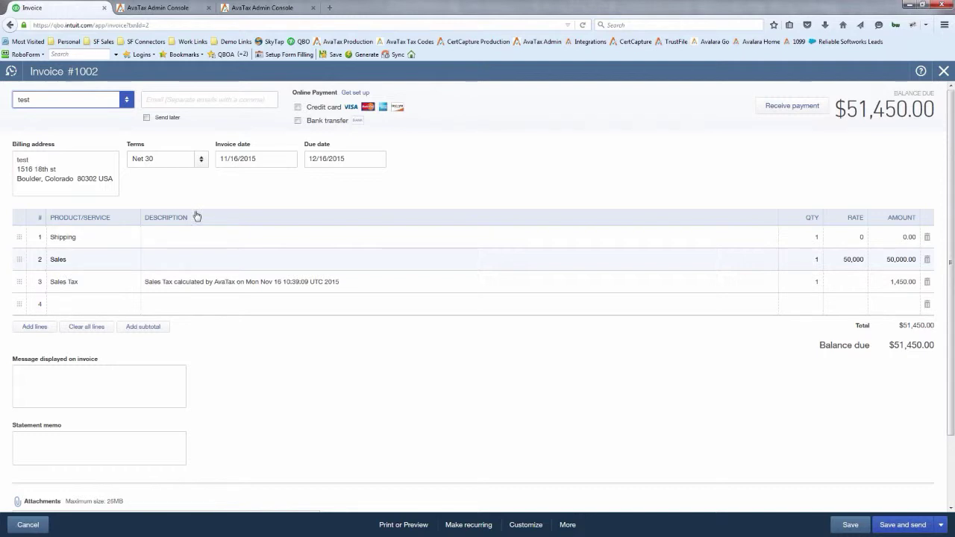
left_click(942, 73)
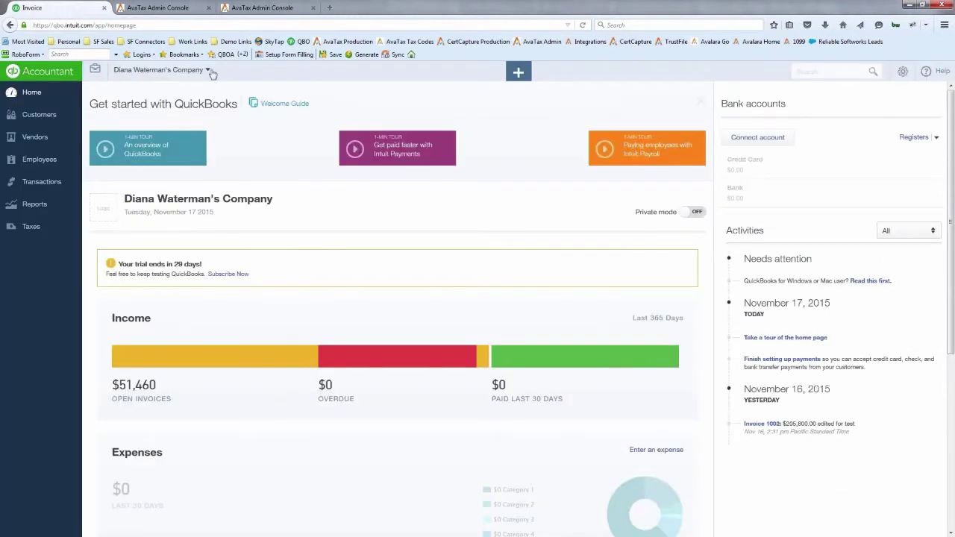
Step: Leave the client company for the practice's client list and reopen the Powells Books home page
left_click(208, 70)
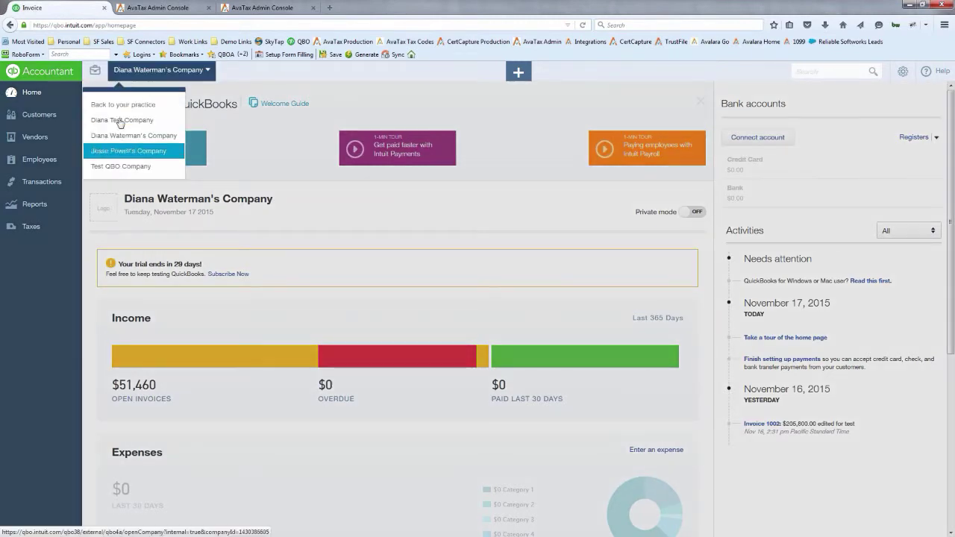
left_click(119, 121)
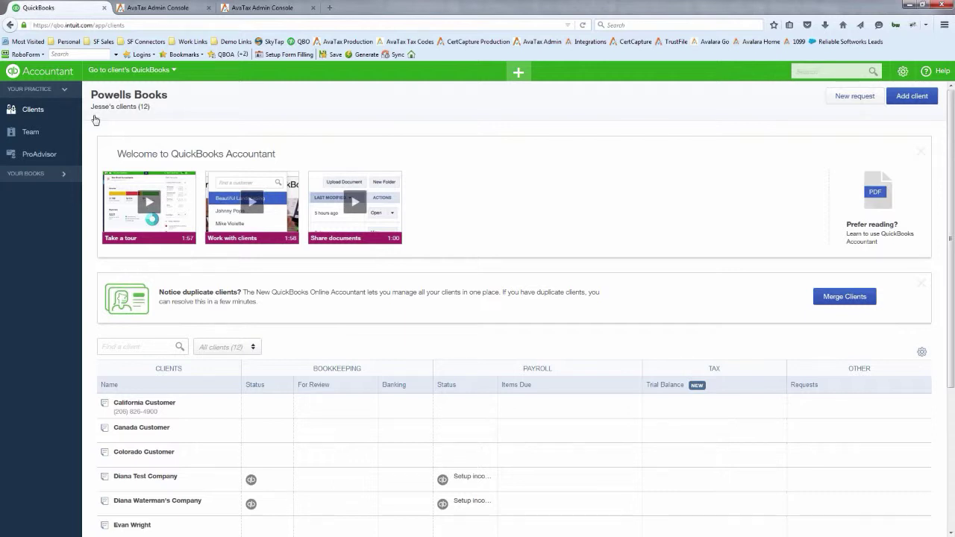
left_click(56, 174)
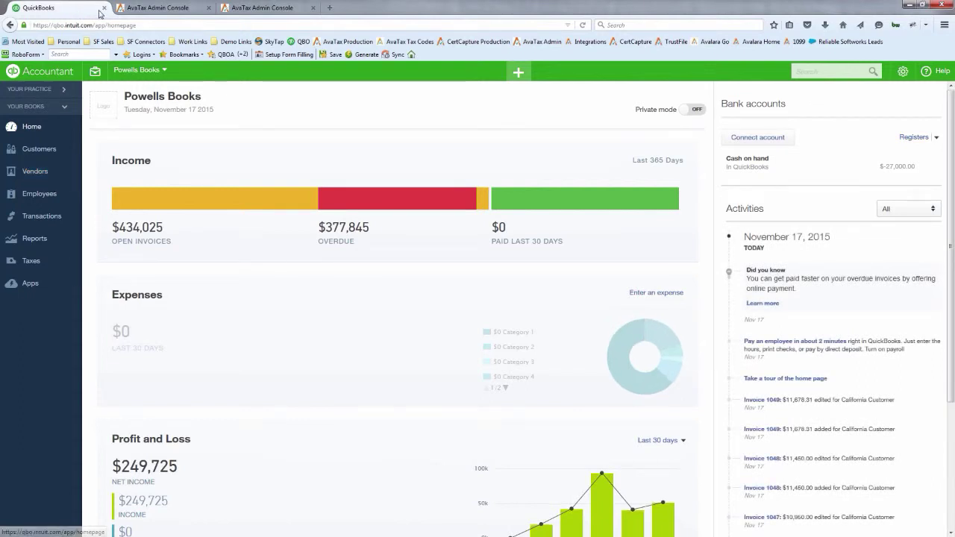
Step: Switch to the AvaTax Admin Console and open the organization's company list to examine the companies set up
left_click(151, 9)
left_click(112, 138)
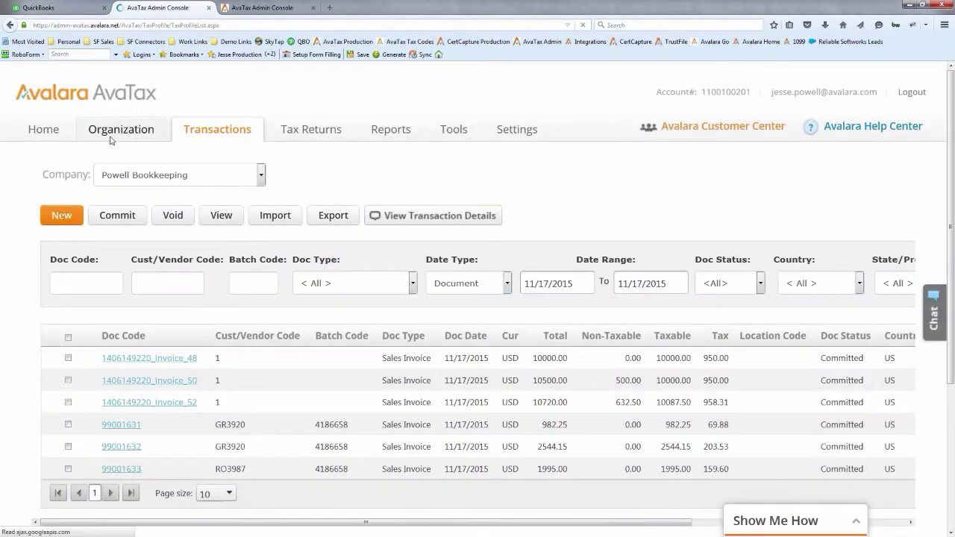
key("ctrl+Page_Up")
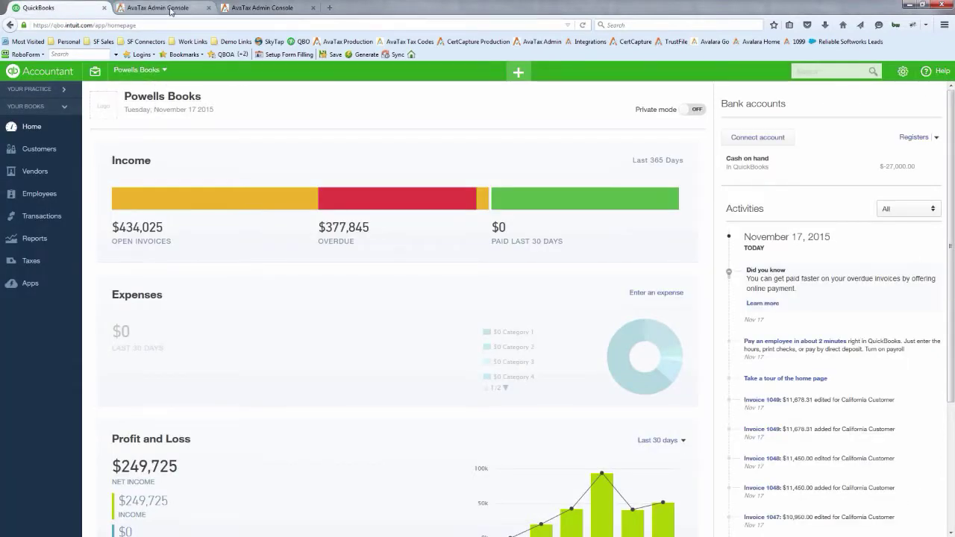
key("ctrl+Page_Down")
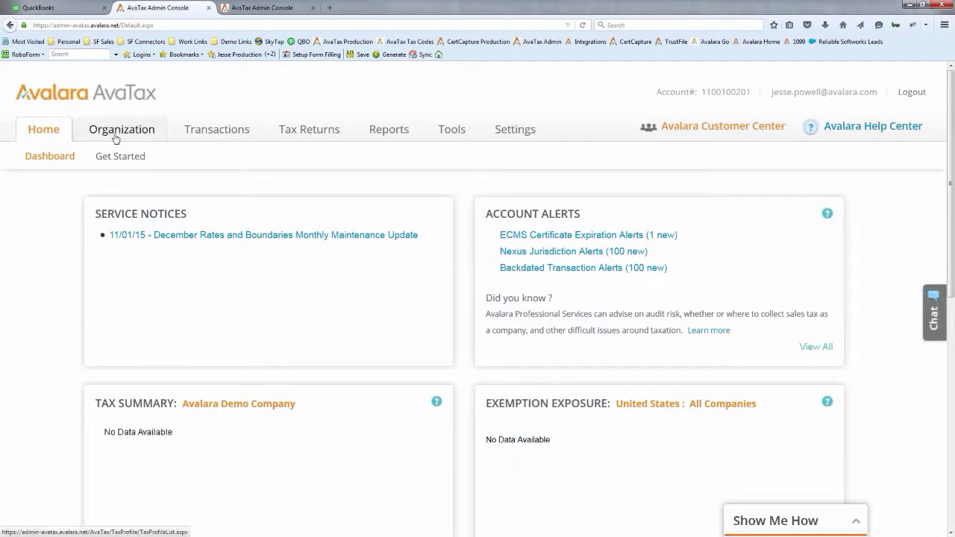
left_click(116, 140)
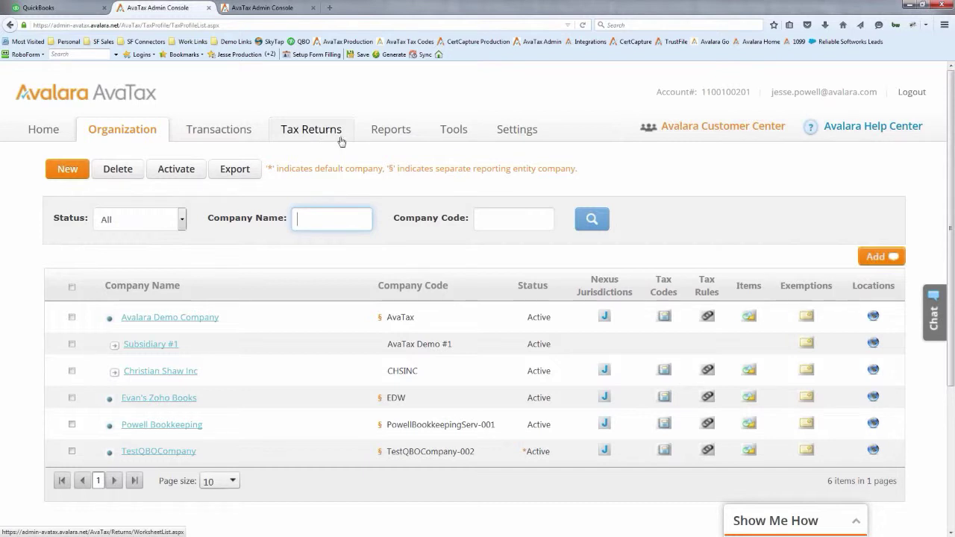
Step: Open Manage Users in the AvaTax settings to examine the account's users, and return to the dashboard
left_click(500, 140)
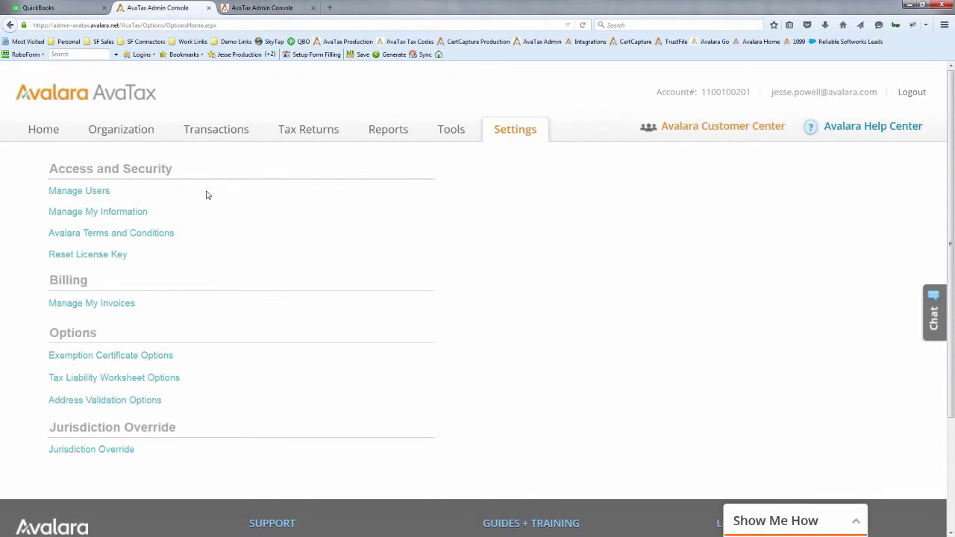
left_click(102, 193)
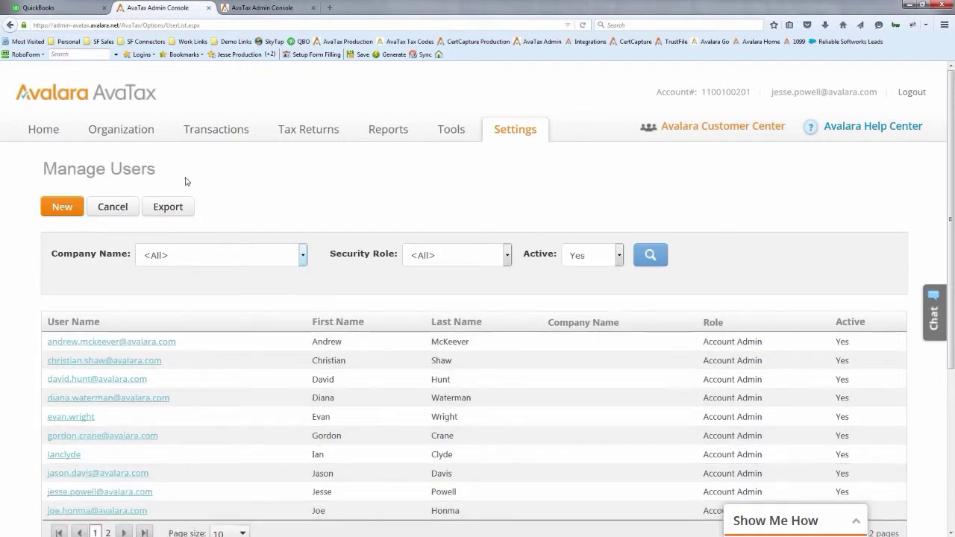
left_click(50, 133)
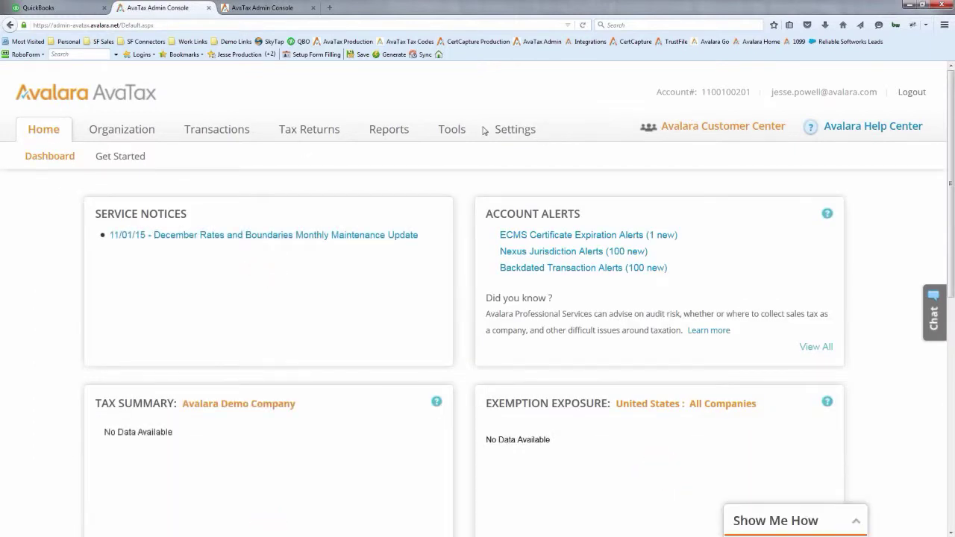
Step: Reopen Manage Users and examine the available security roles in the filter, leaving it set to <All>
left_click(513, 129)
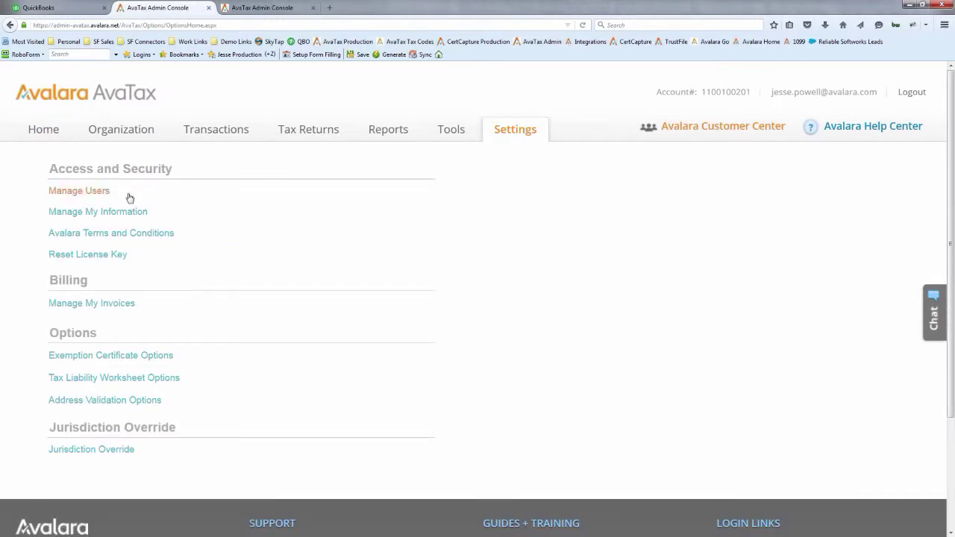
left_click(81, 191)
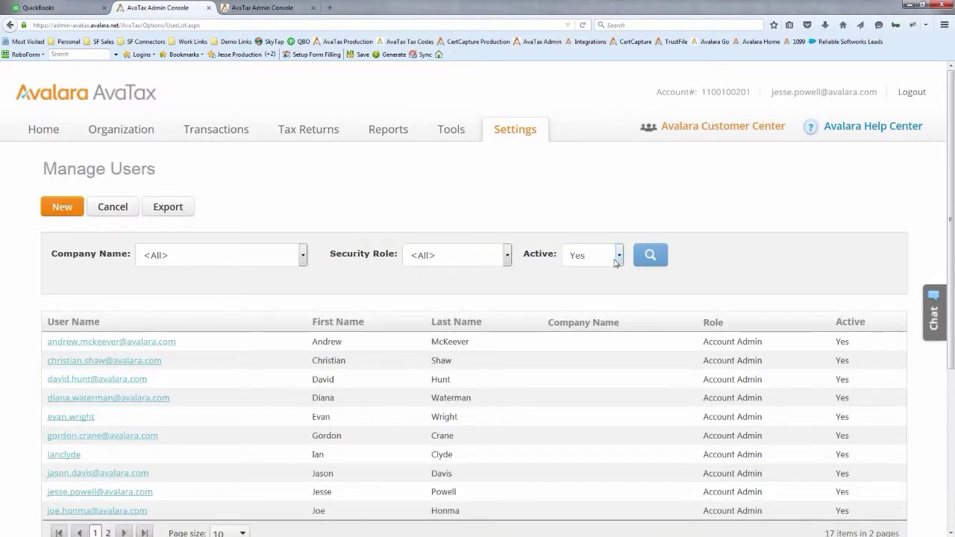
left_click(506, 258)
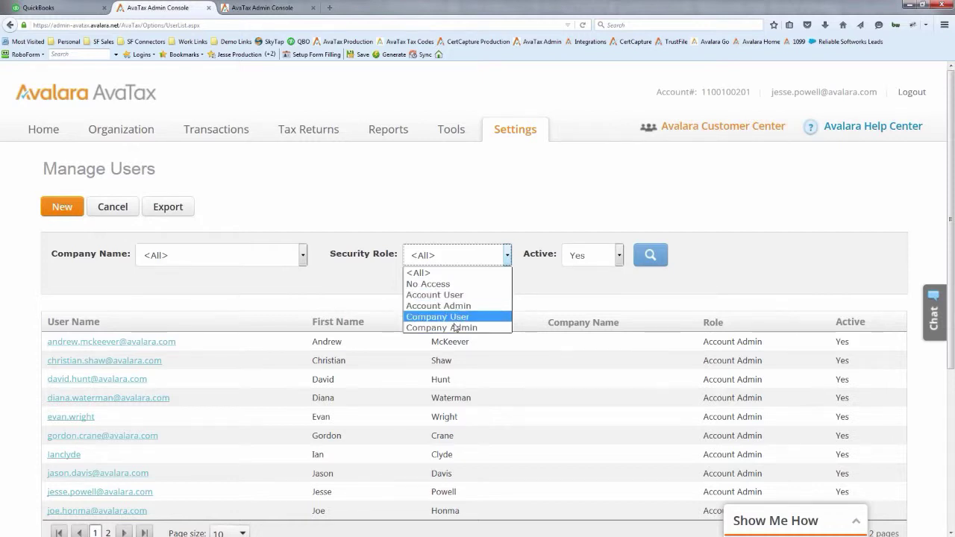
left_click(547, 285)
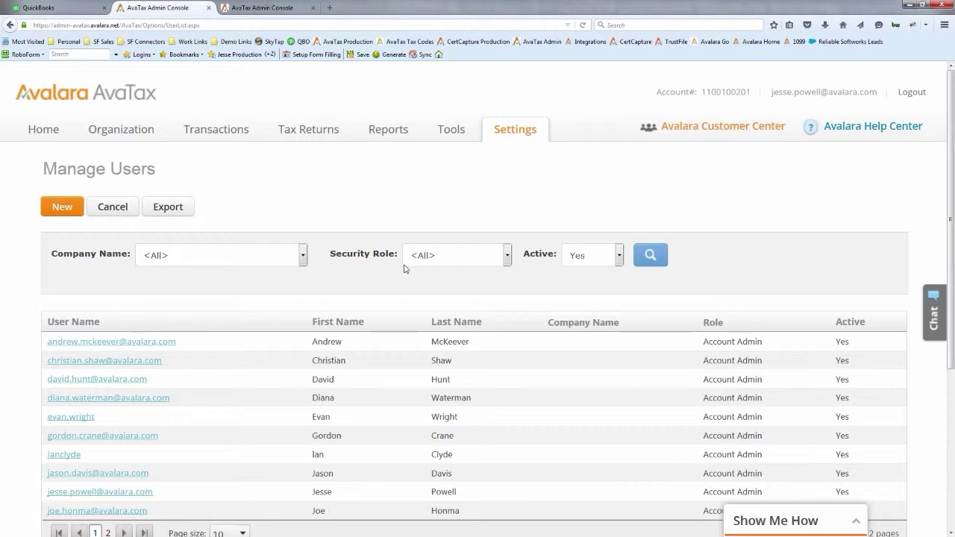
Step: Return to the AvaTax dashboard and examine the Avalara Help Center resources and the account manager's support details
left_click(47, 136)
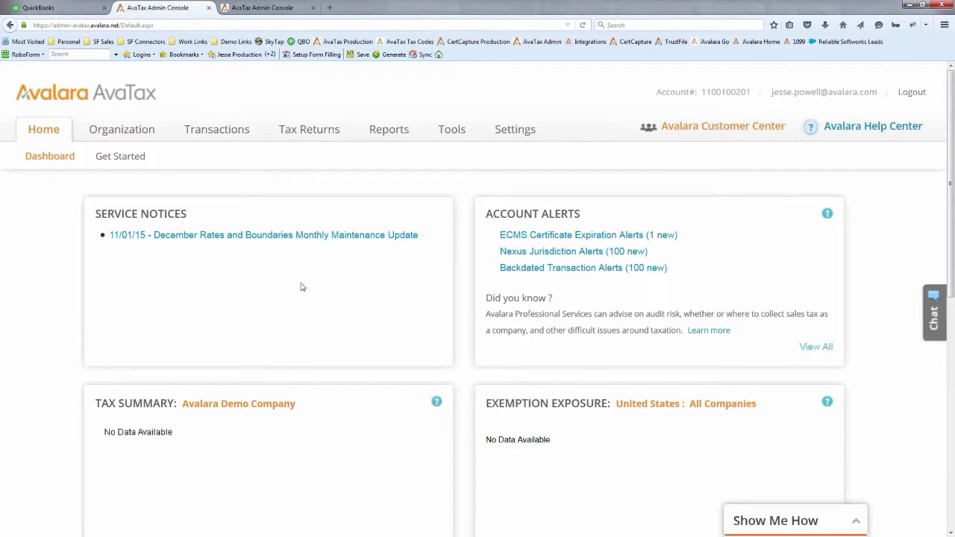
scroll(111, 163, "down", 1)
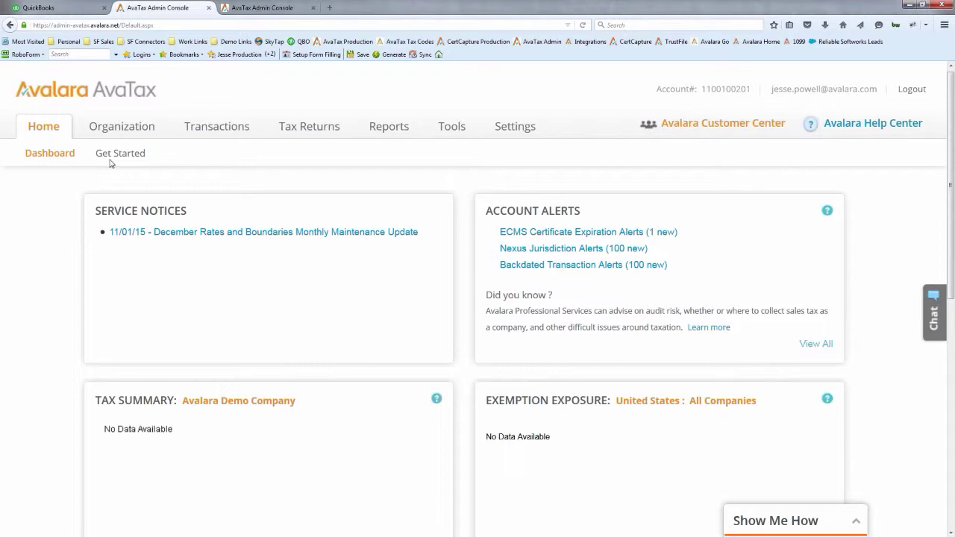
scroll(703, 170, "down", 5)
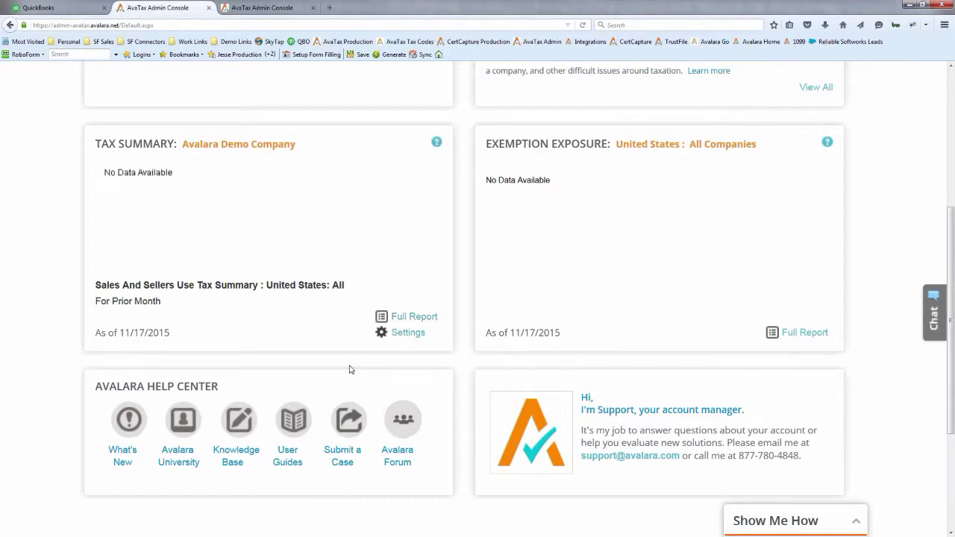
Step: Open the Basic Tax Calculator from the AvaTax tools in a separate browser tab and switch to it
scroll(262, 361, "down", 1)
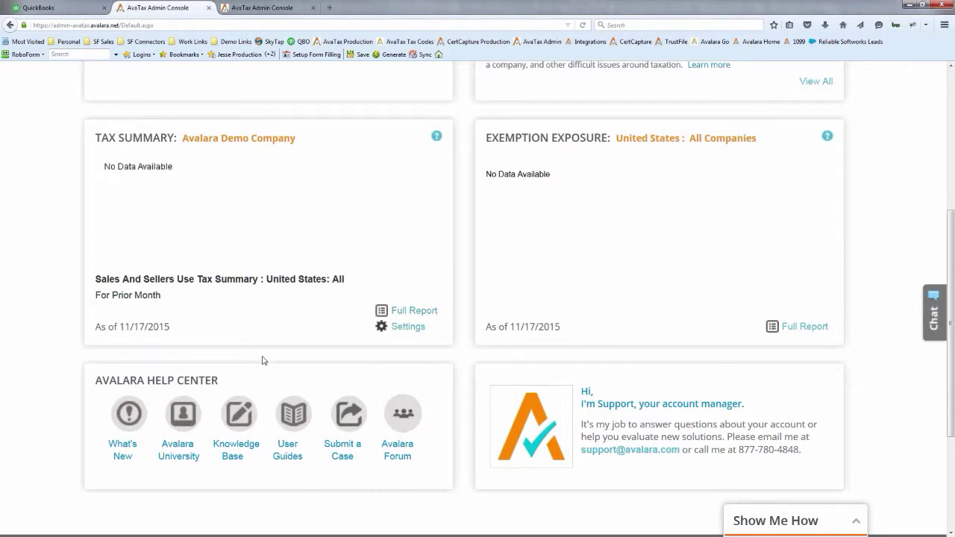
scroll(262, 361, "down", 3)
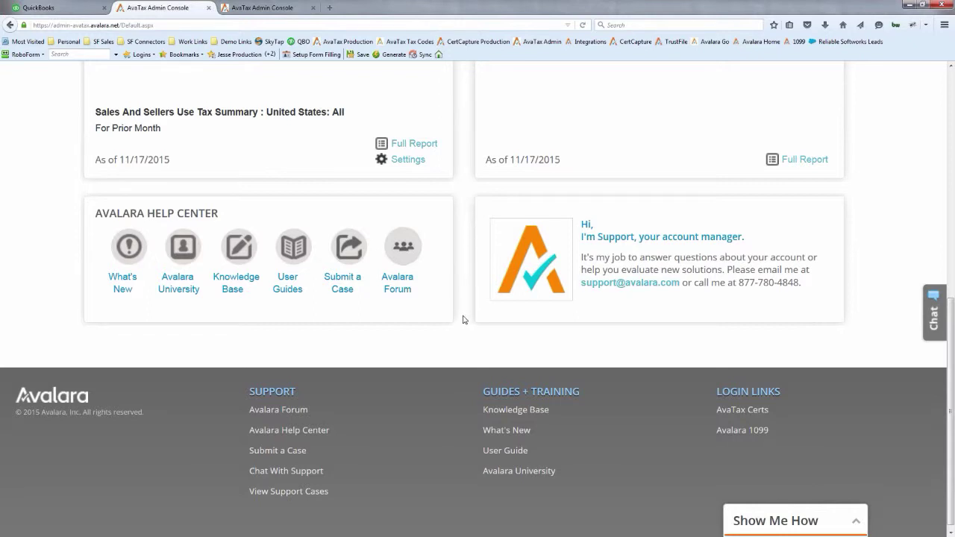
scroll(366, 185, "up", 10)
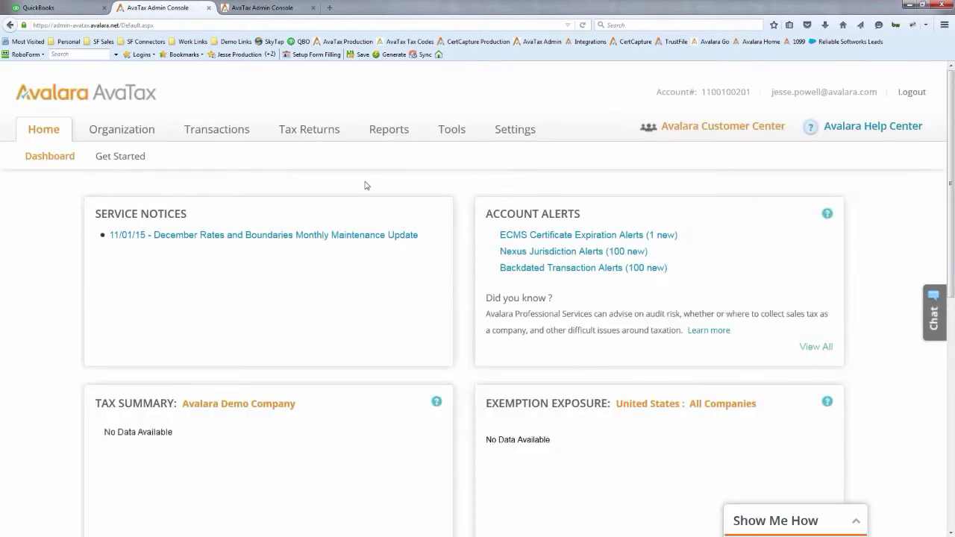
left_click(460, 129)
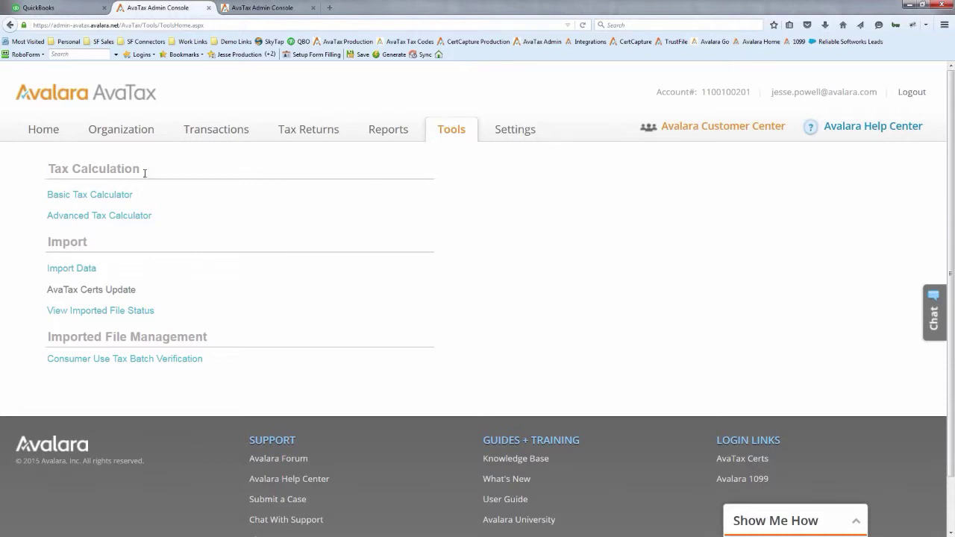
right_click(94, 198)
left_click(137, 203)
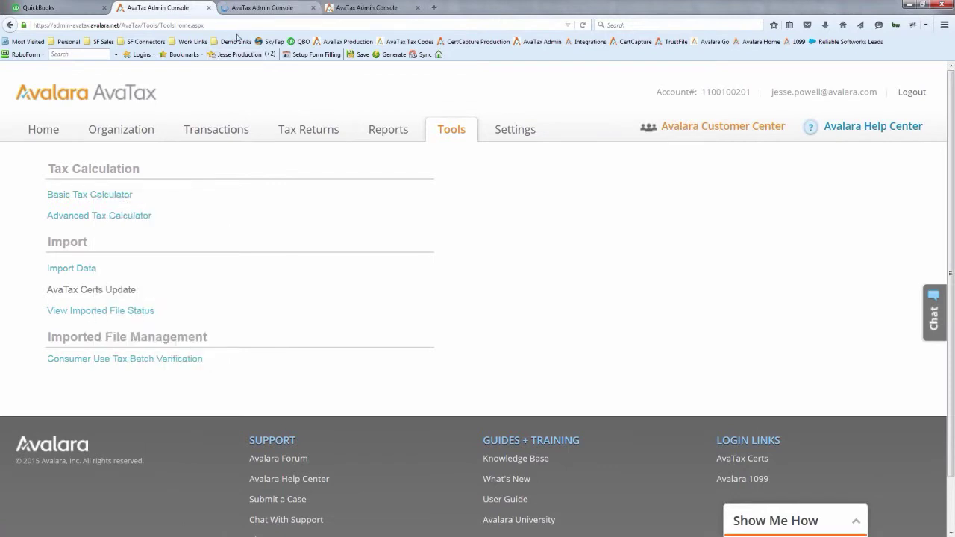
left_click(255, 9)
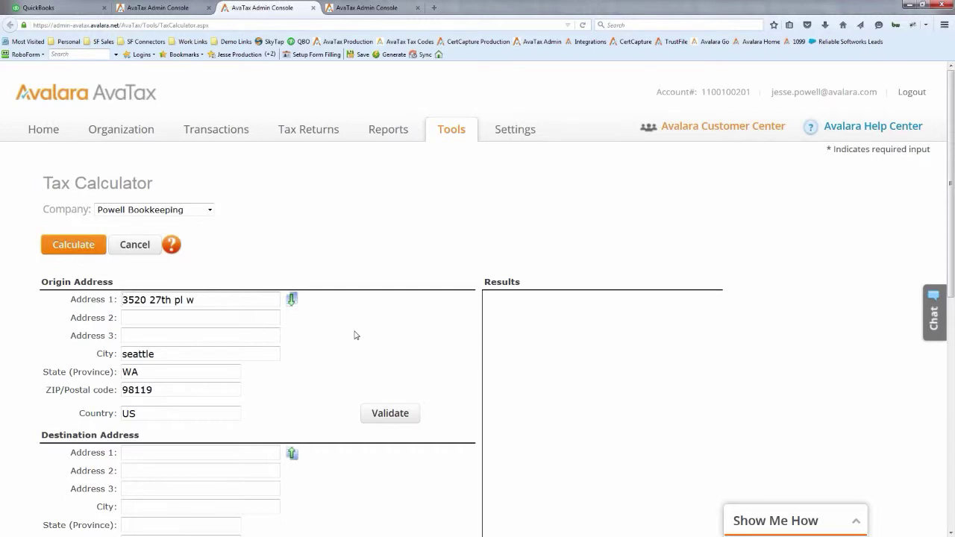
Step: Copy the origin address into the destination address of the Tax Calculator for Powell Bookkeeping
scroll(325, 334, "down", 4)
scroll(326, 333, "up", 4)
scroll(328, 332, "down", 4)
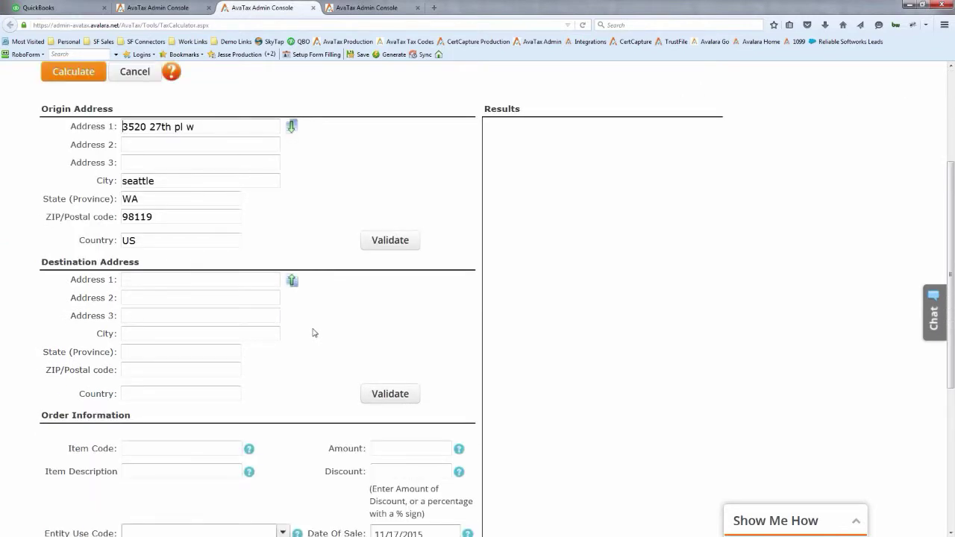
scroll(339, 205, "up", 1)
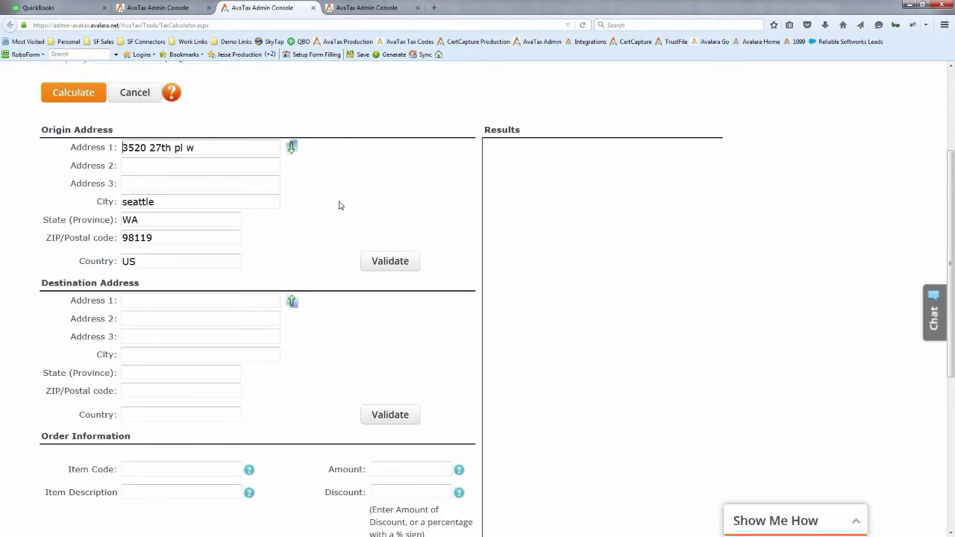
scroll(351, 212, "up", 4)
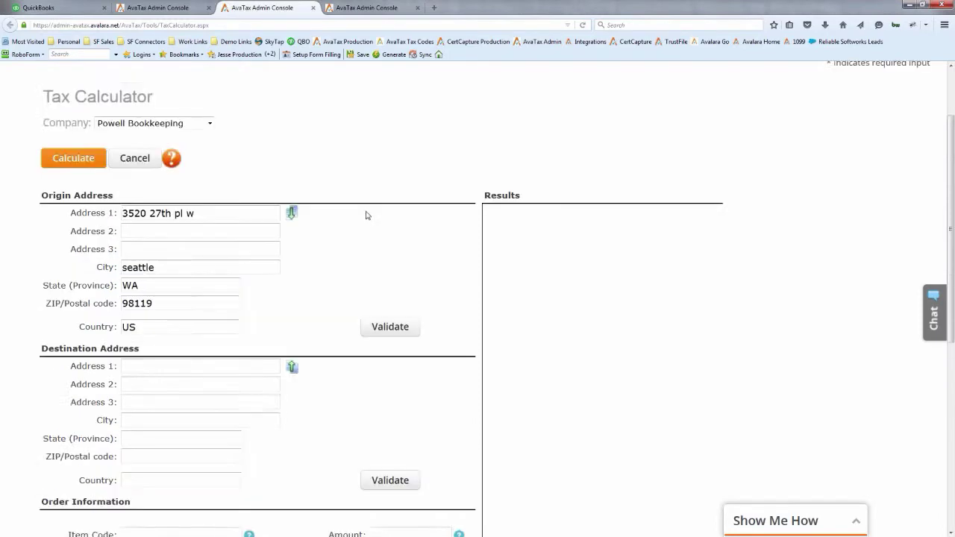
scroll(365, 216, "down", 2)
scroll(365, 224, "down", 3)
left_click(291, 126)
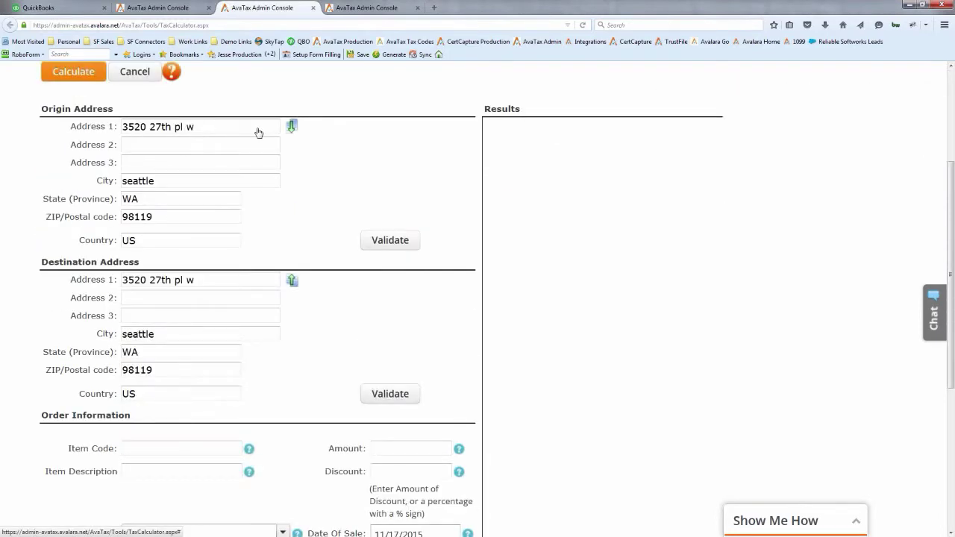
scroll(258, 132, "up", 1)
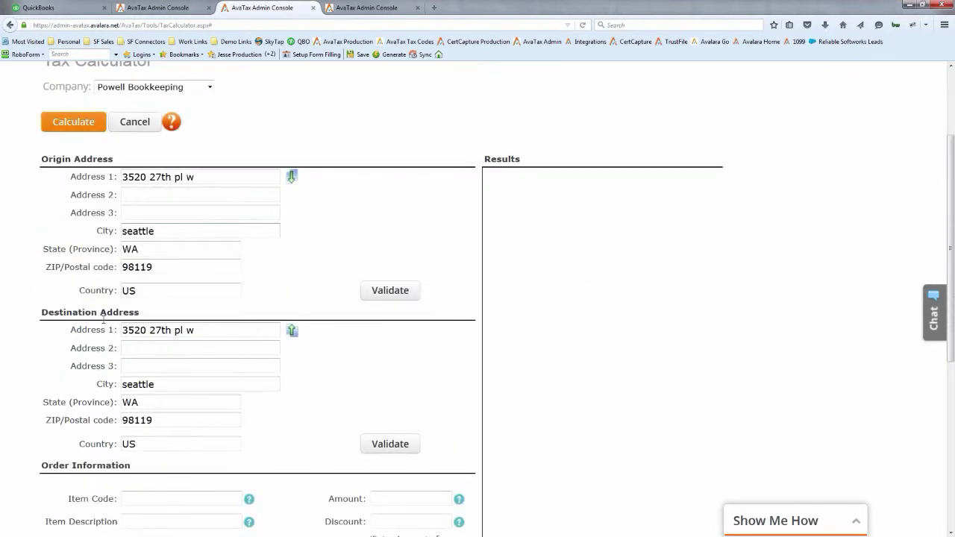
scroll(103, 320, "down", 1)
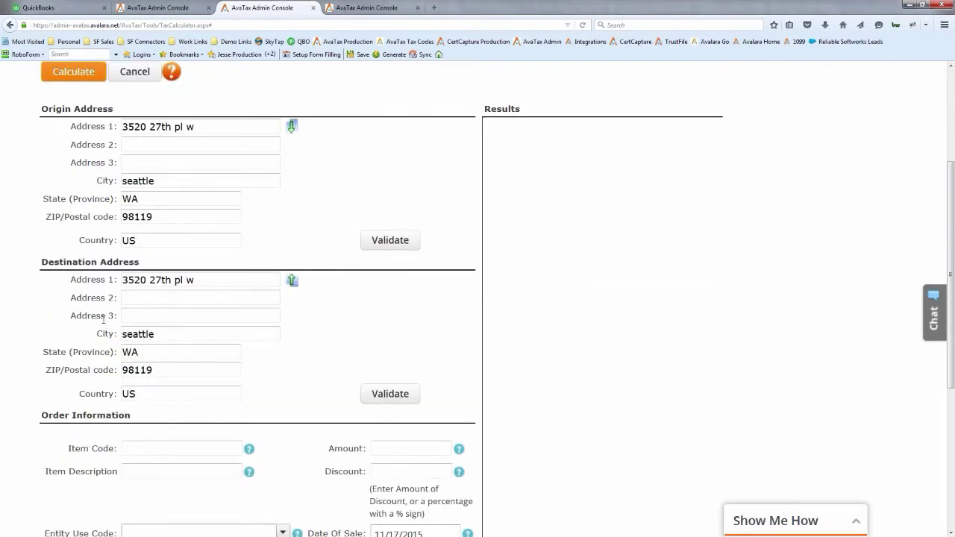
Step: Switch to the Avalara tax code search site and search the Clothing category for the protective clothing code
scroll(158, 471, "down", 2)
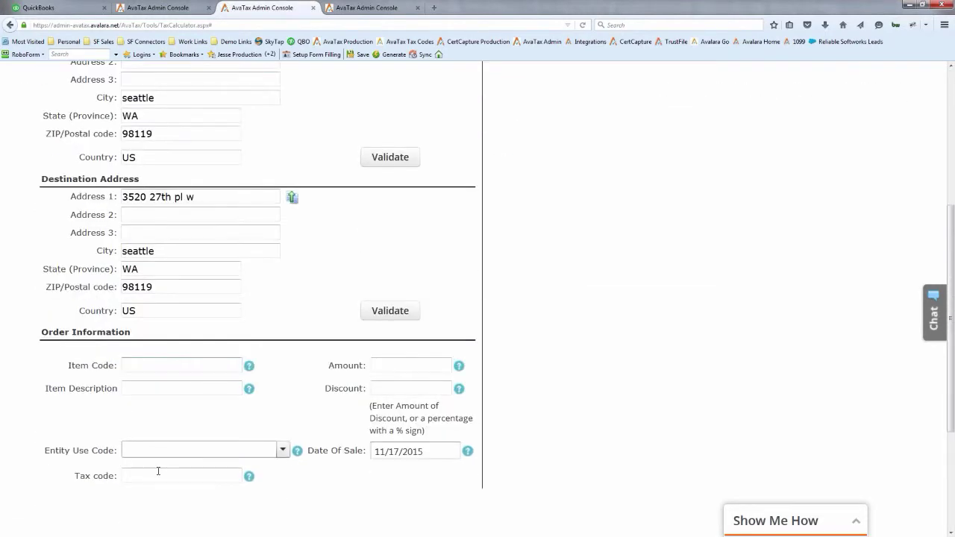
left_click(118, 470)
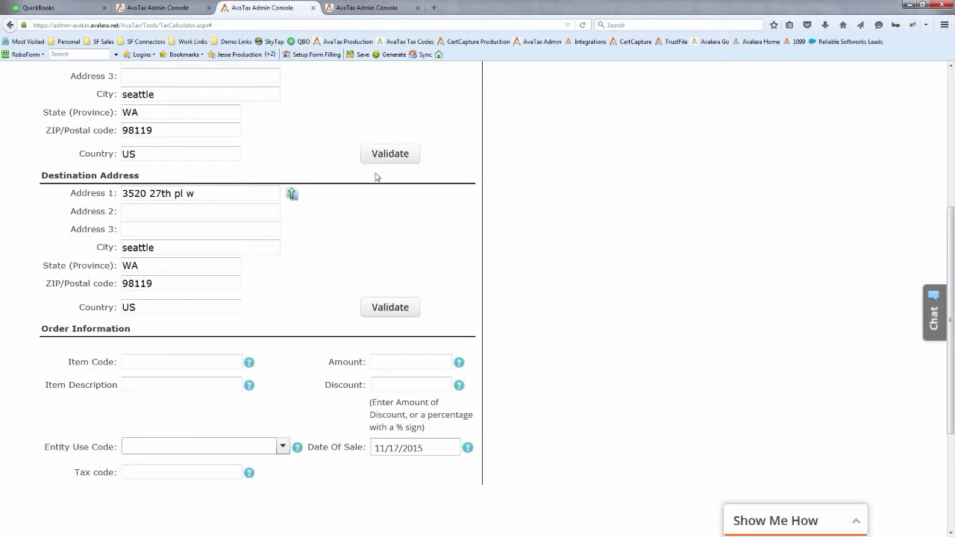
left_click(388, 8)
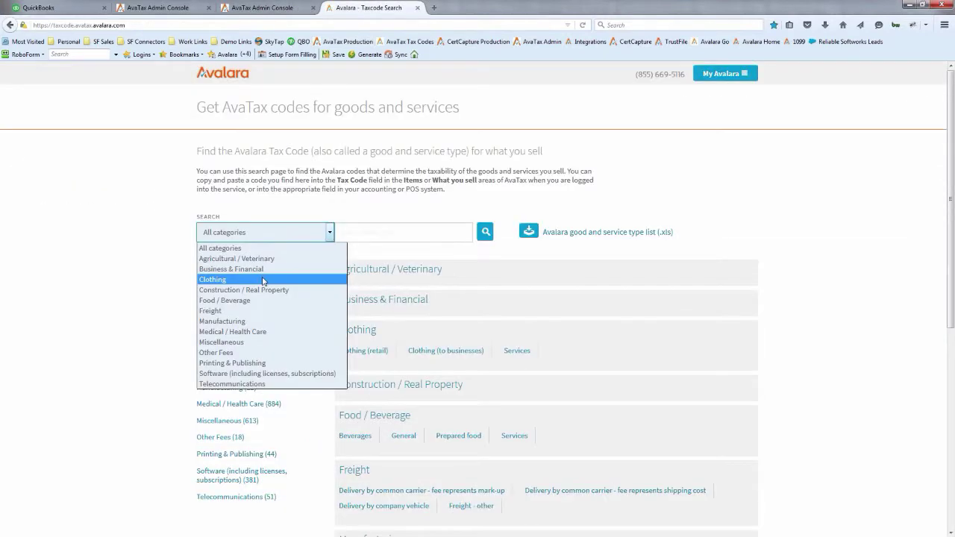
left_click(263, 279)
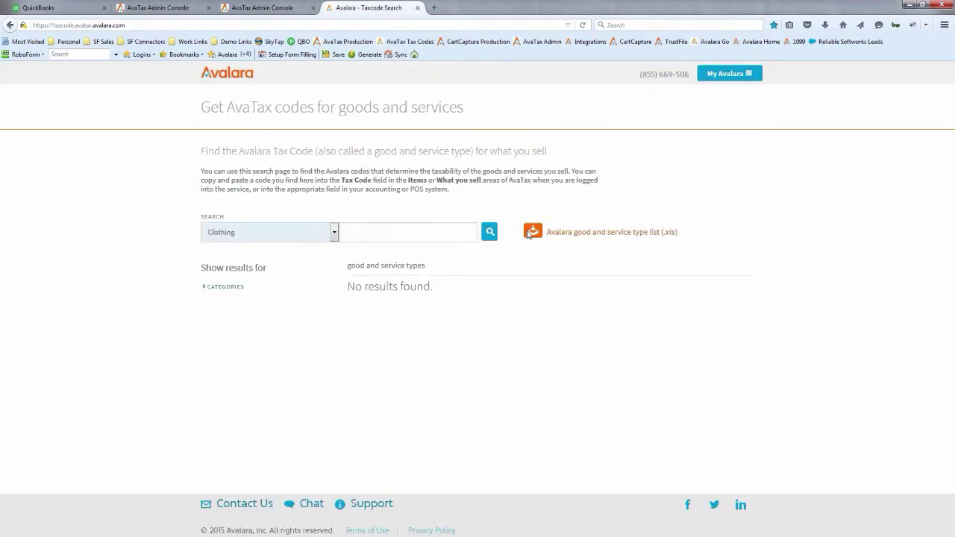
left_click(489, 232)
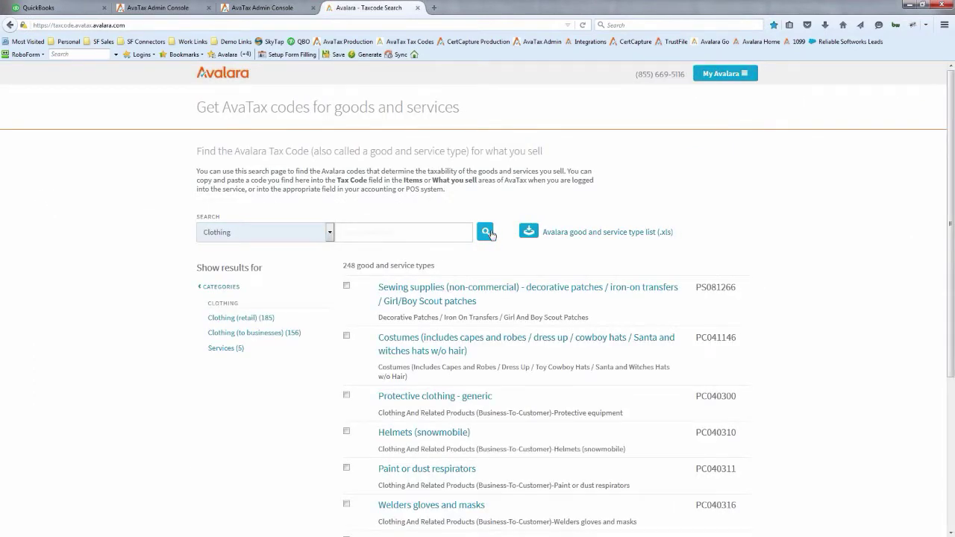
scroll(535, 246, "down", 1)
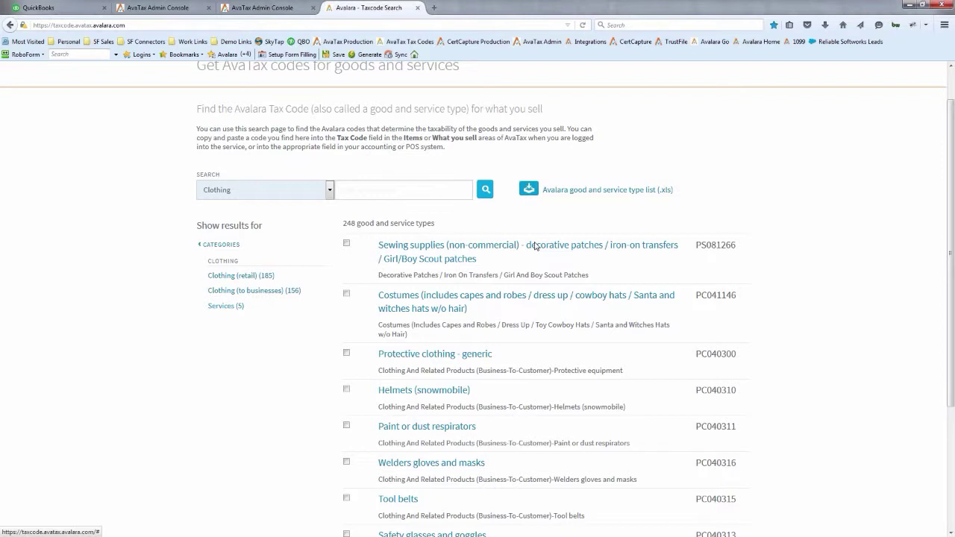
scroll(461, 284, "down", 1)
scroll(535, 246, "up", 1)
scroll(534, 246, "down", 2)
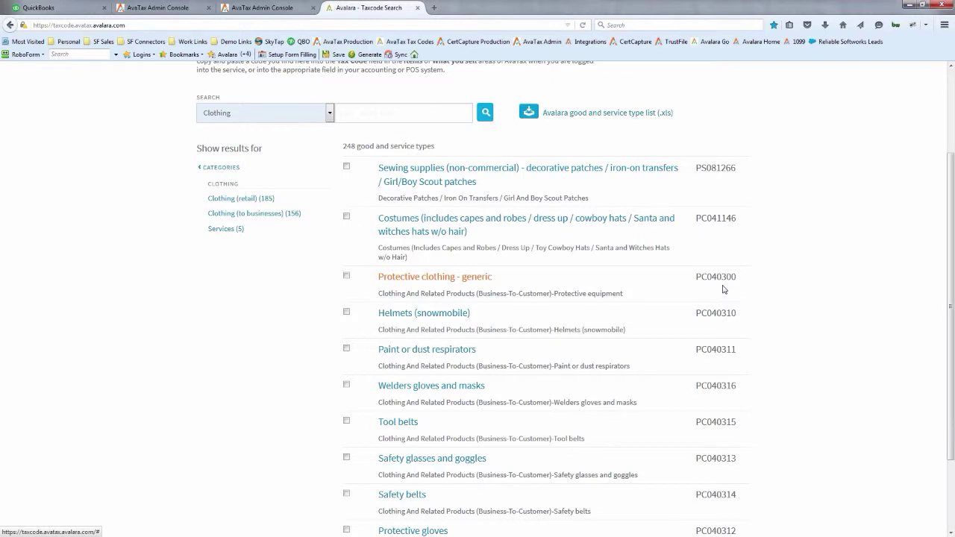
Step: Return to the Tax Calculator, set the tax code to PC040300 and the amount to 100, and calculate the tax
key("ctrl+shift+Tab")
left_click(171, 468)
type("PC040300")
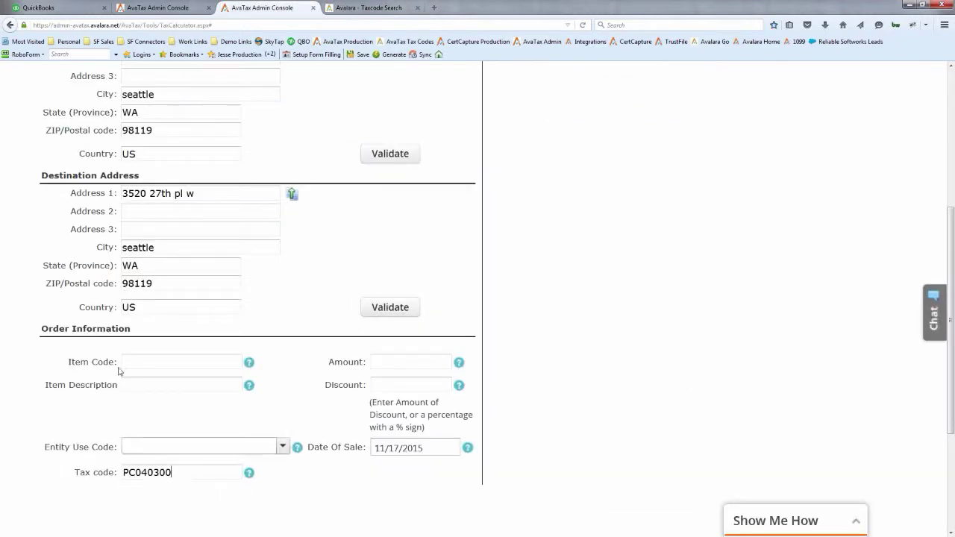
left_click(393, 362)
type("100")
scroll(92, 266, "up", 1)
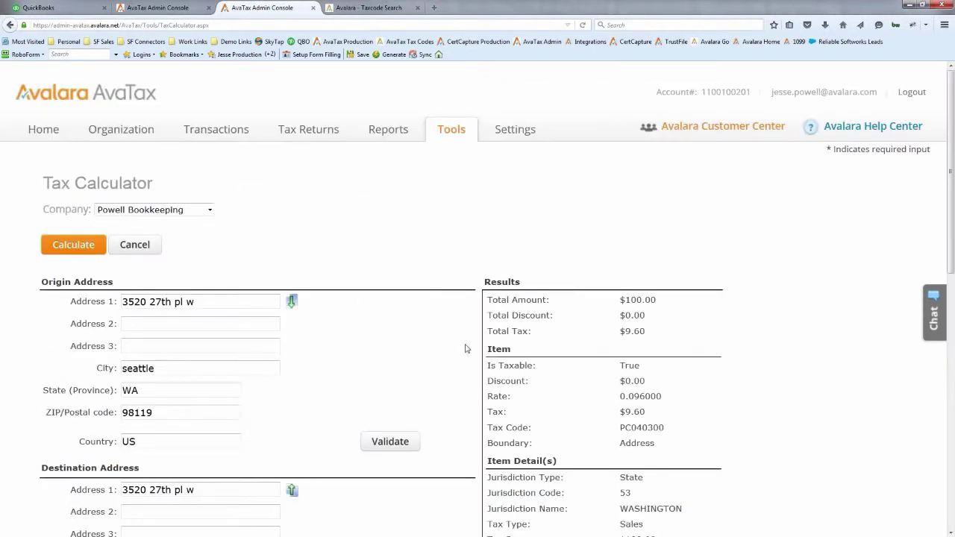
Step: Examine the calculated tax results, including the state, county and city jurisdiction details
scroll(467, 344, "down", 2)
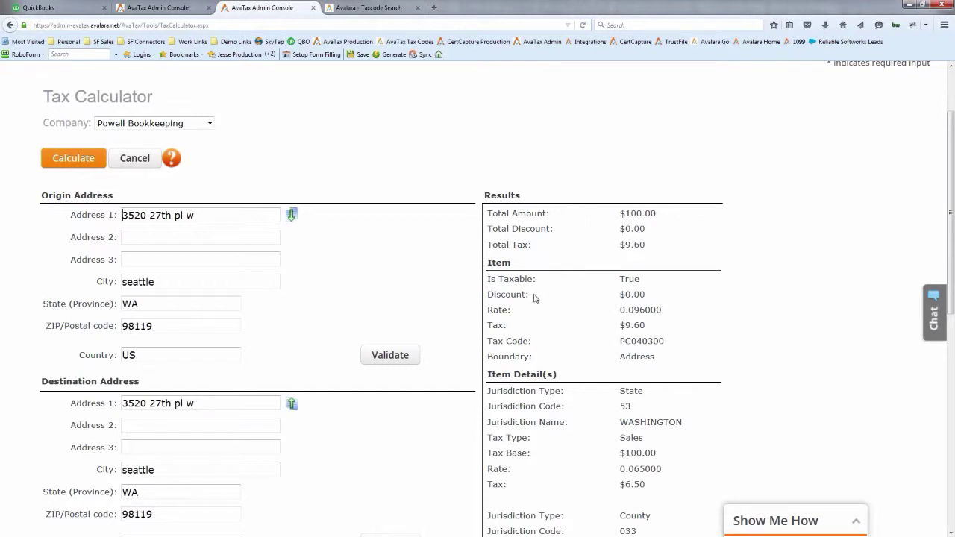
scroll(534, 297, "down", 3)
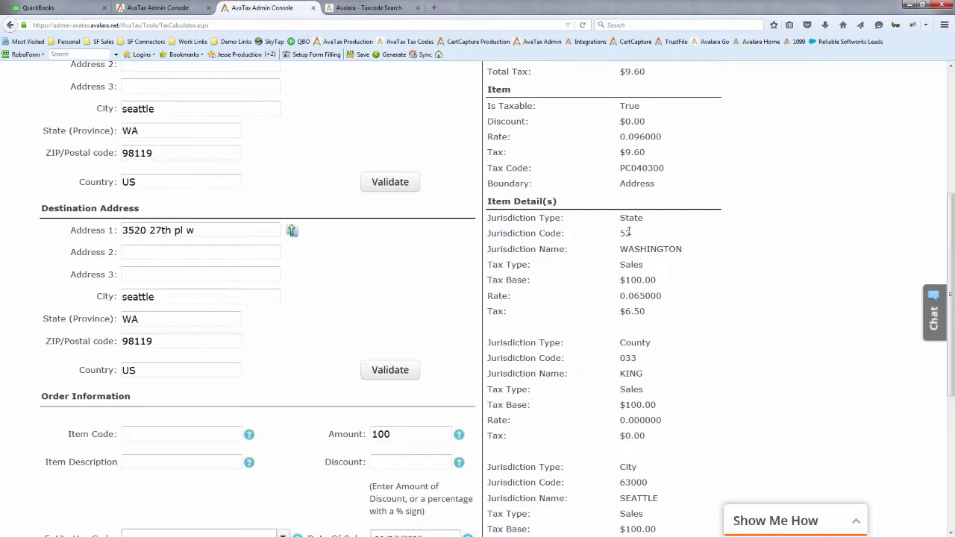
scroll(629, 232, "down", 2)
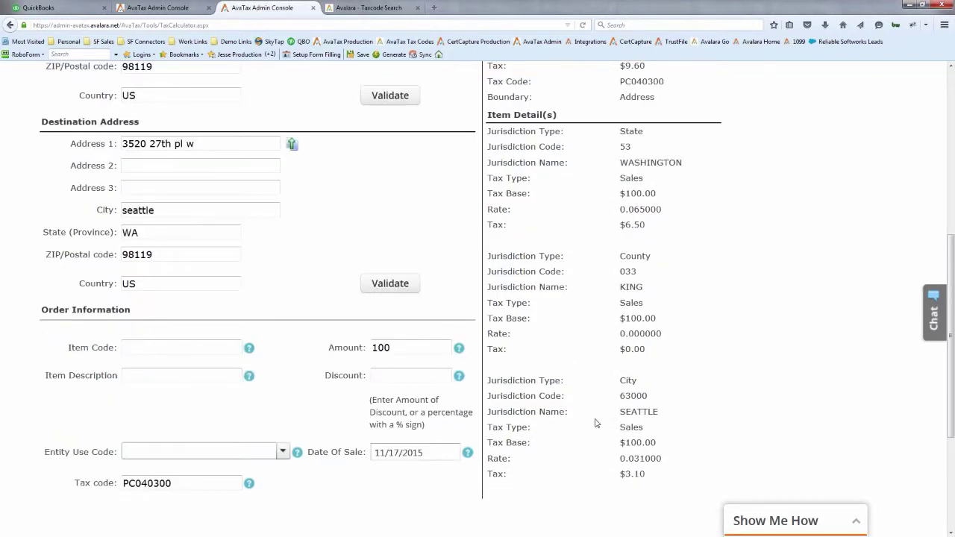